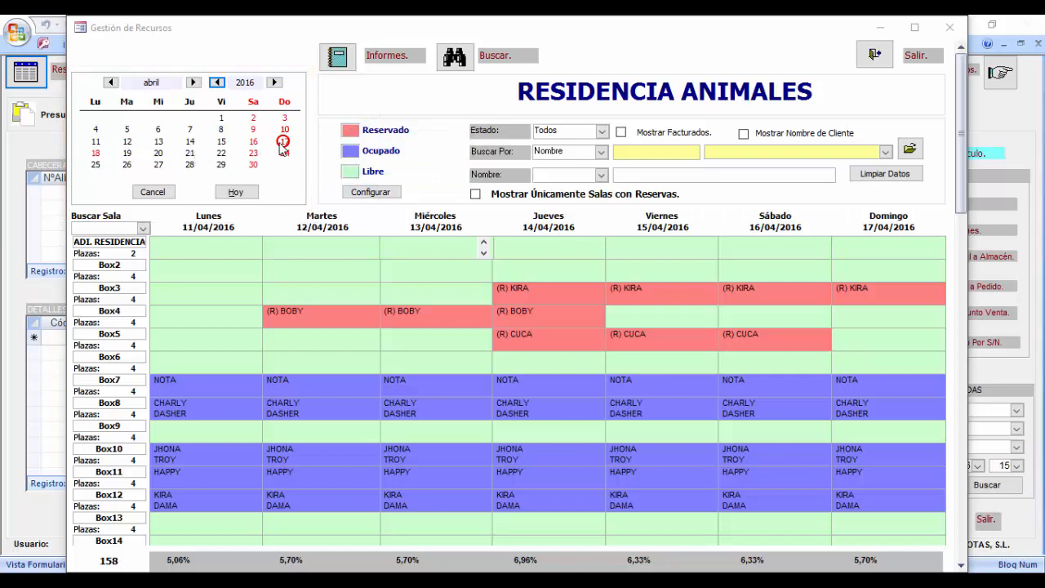
View the occupancy grid for the weeks containing 21/04/2016 and 07/04/2016, and return it to today's week.
click(190, 155)
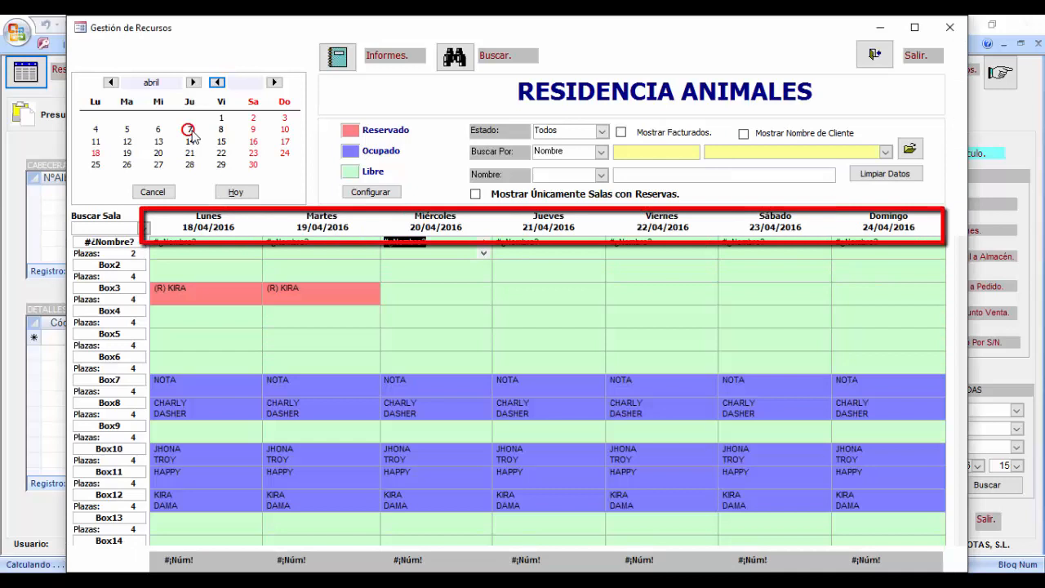
click(192, 131)
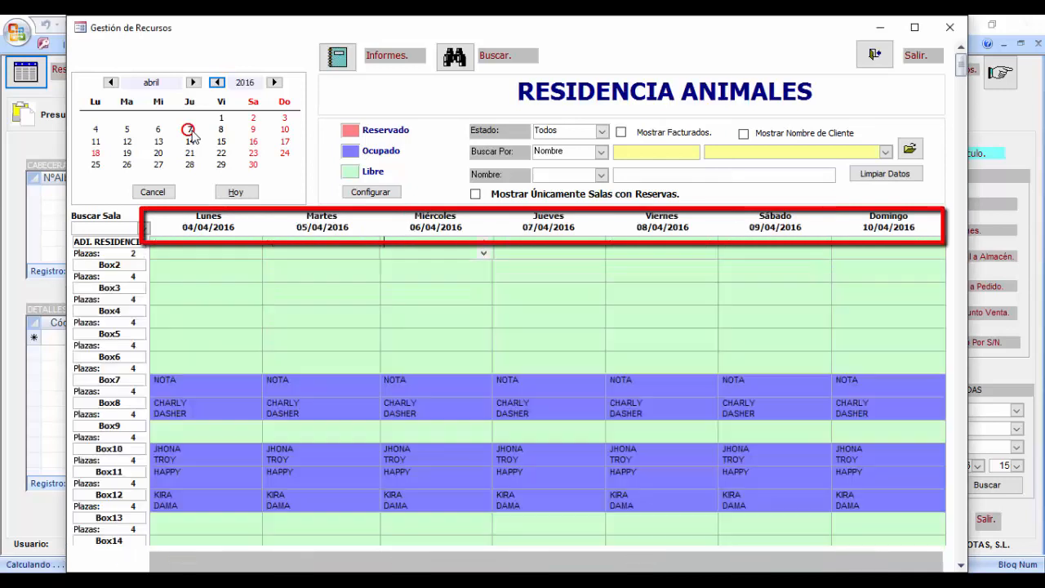
click(252, 192)
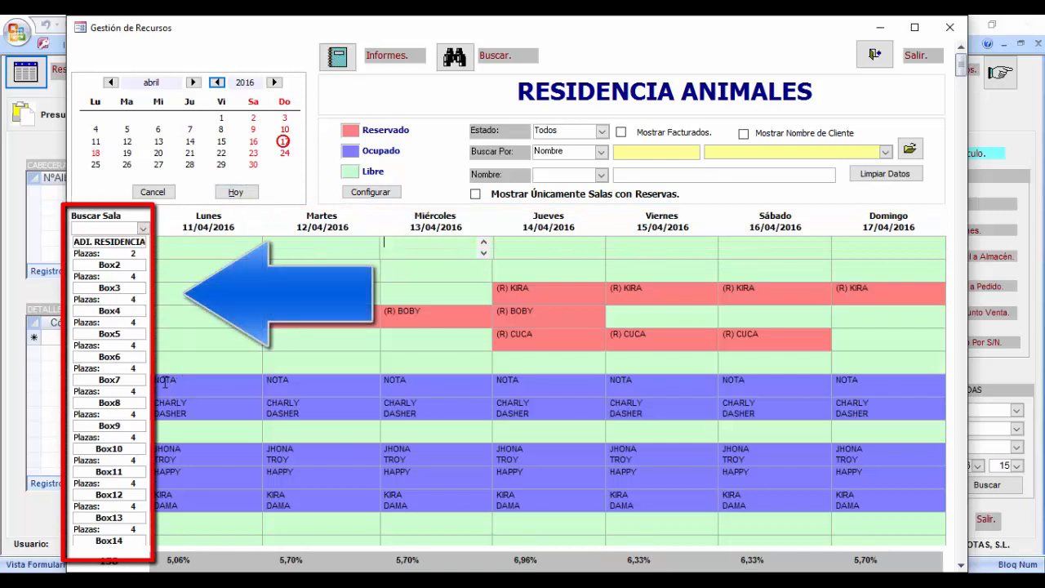
Examine the list of boxes with their places and look for a free box on 16/04/2016.
scroll(100, 349, down, 4)
scroll(99, 343, down, 5)
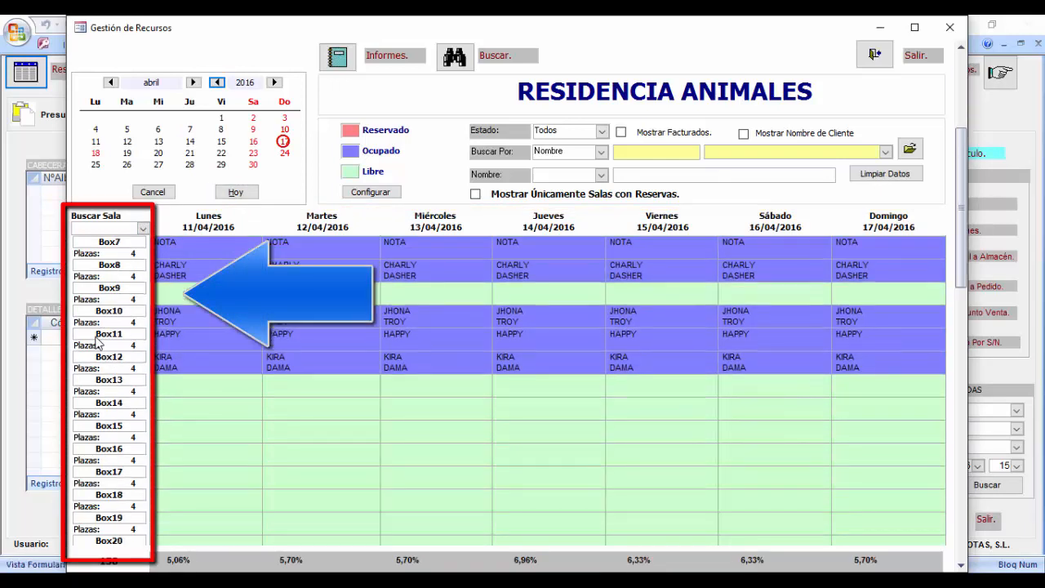
scroll(99, 343, up, 7)
scroll(96, 343, up, 2)
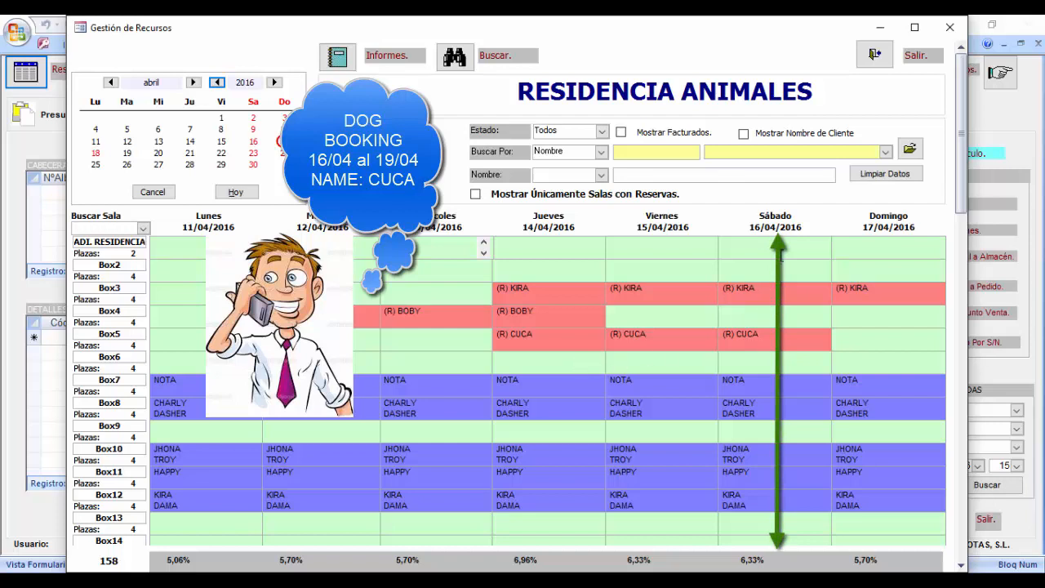
scroll(781, 255, down, 5)
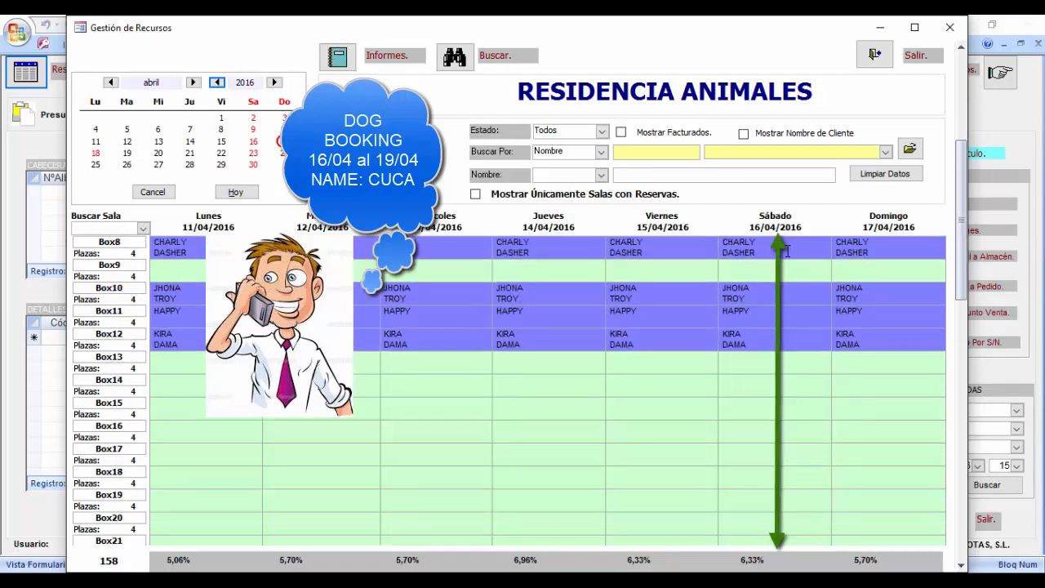
scroll(787, 251, up, 5)
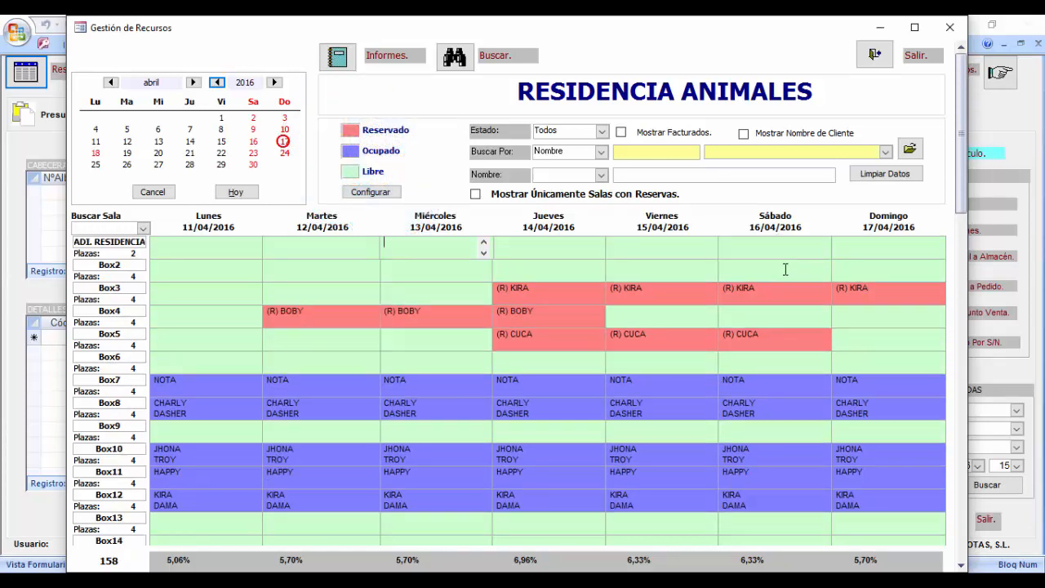
Start a new reservation for Box2 on 16/04/2016 and set its end date to 19/04/2016.
double_click(786, 269)
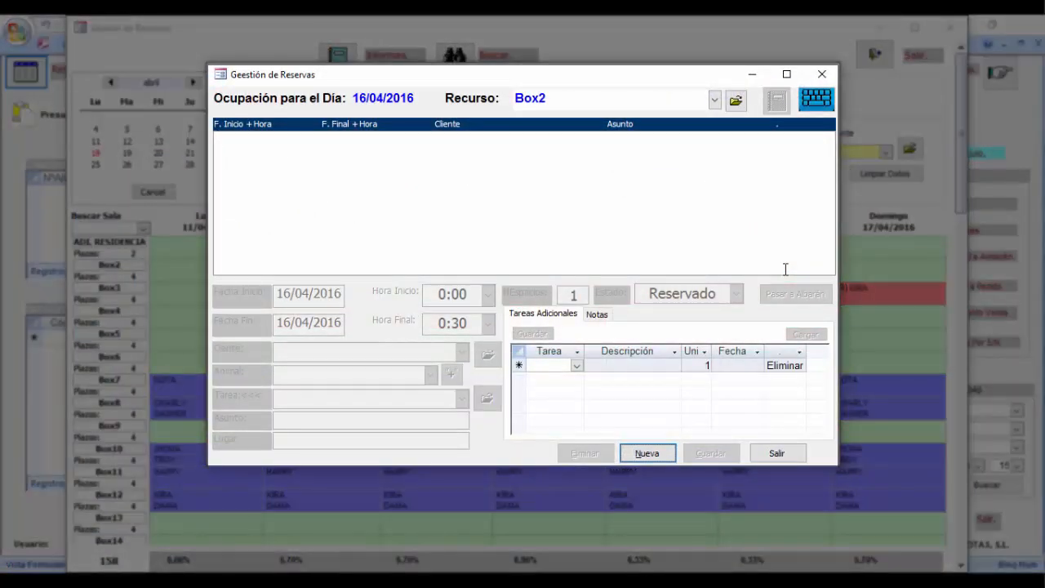
click(676, 453)
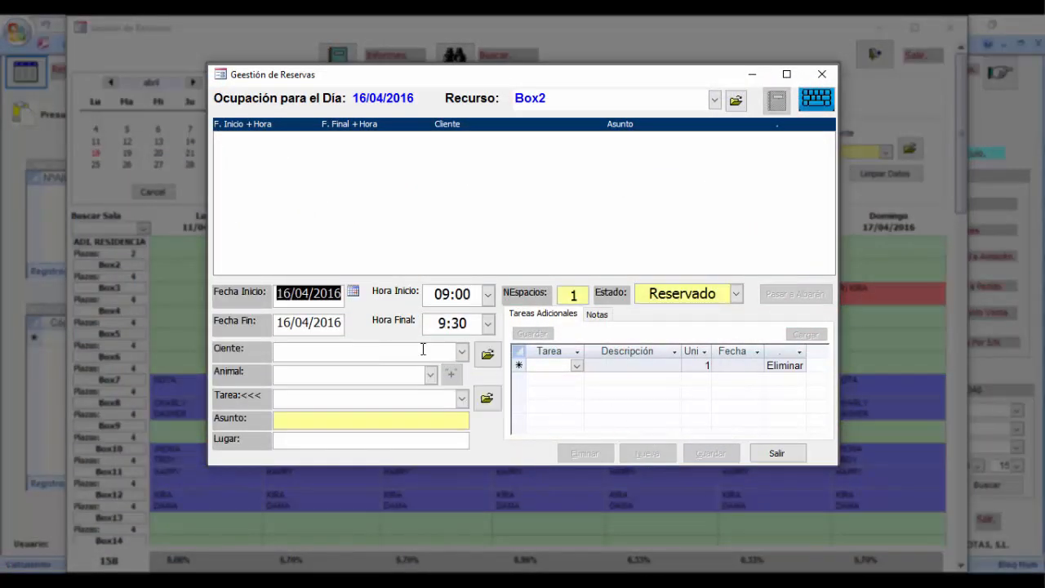
click(315, 322)
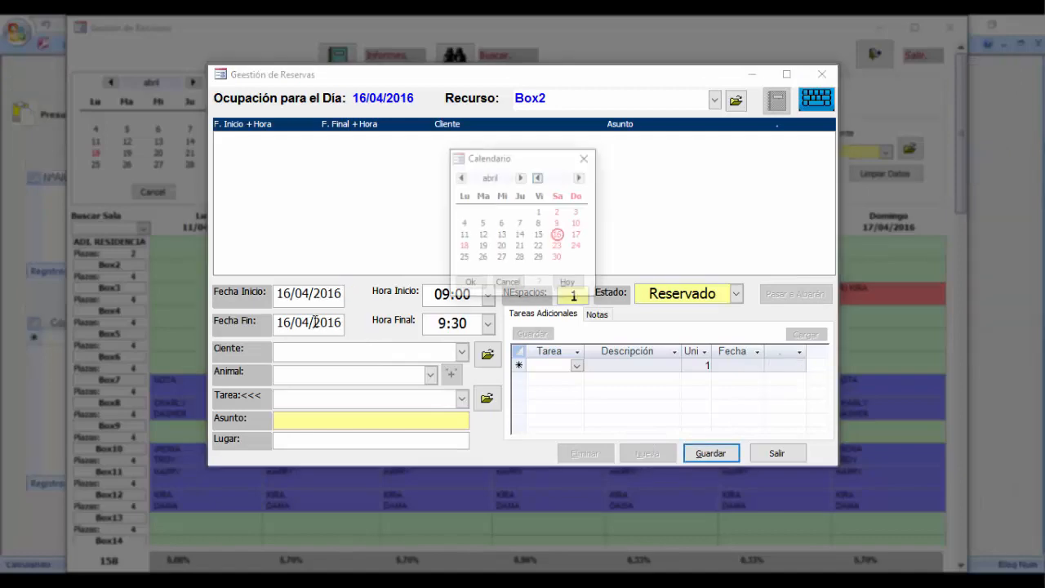
click(483, 246)
click(471, 284)
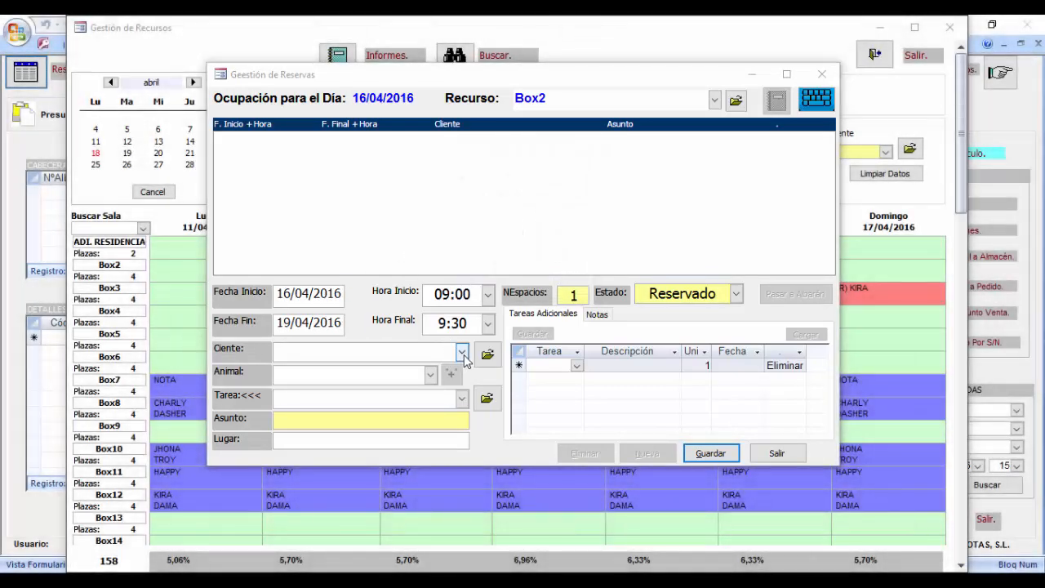
Assign CLIENTE 1 and the animal CUCA to the reservation.
click(461, 352)
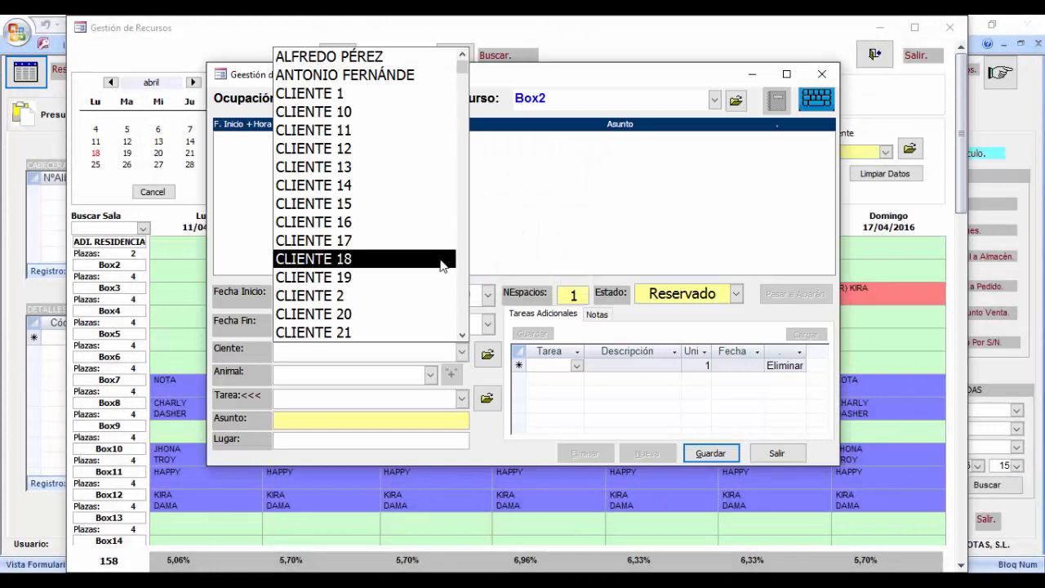
scroll(408, 180, down, 1)
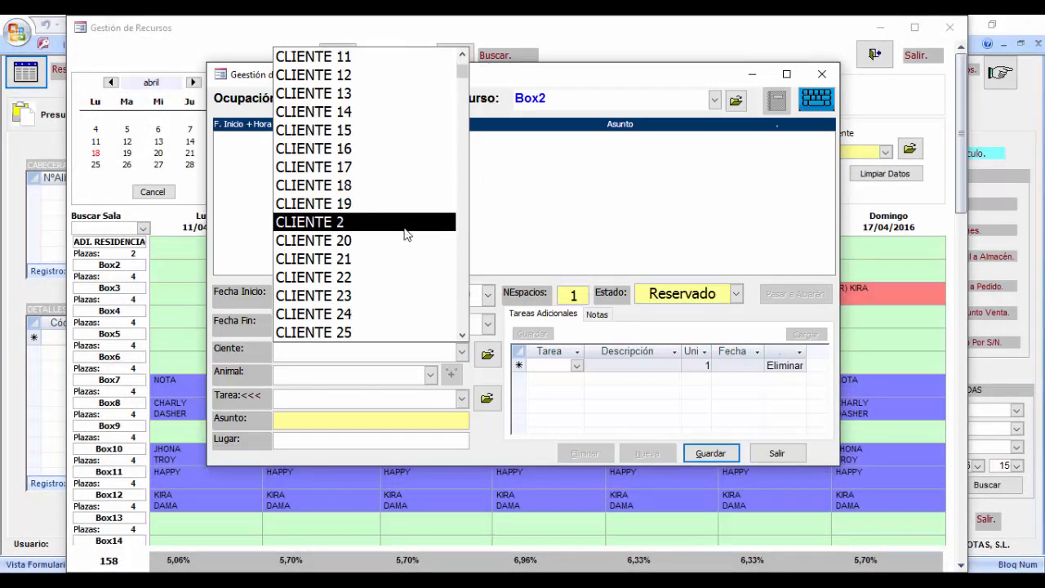
scroll(400, 249, up, 2)
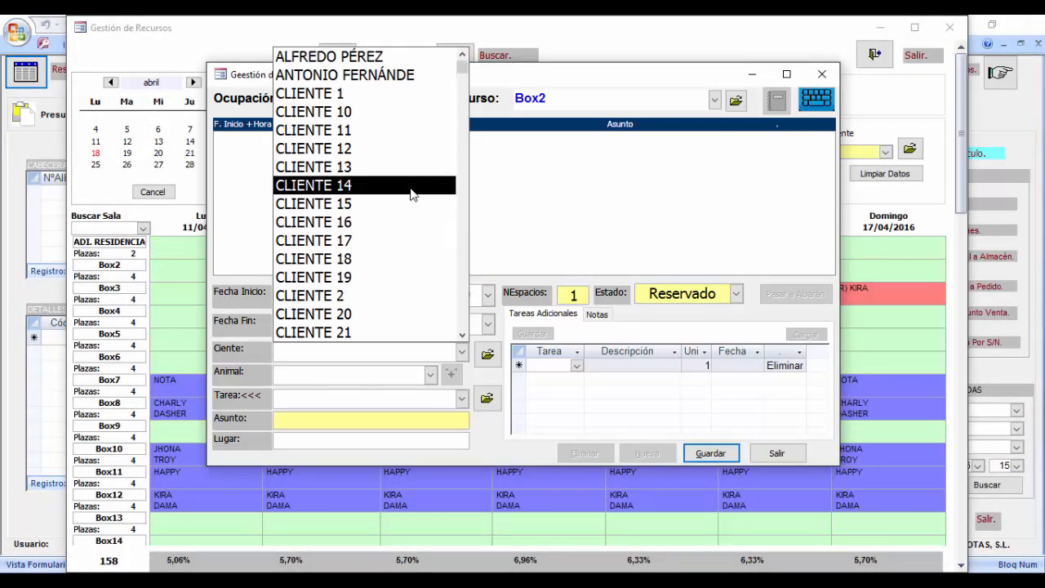
click(401, 97)
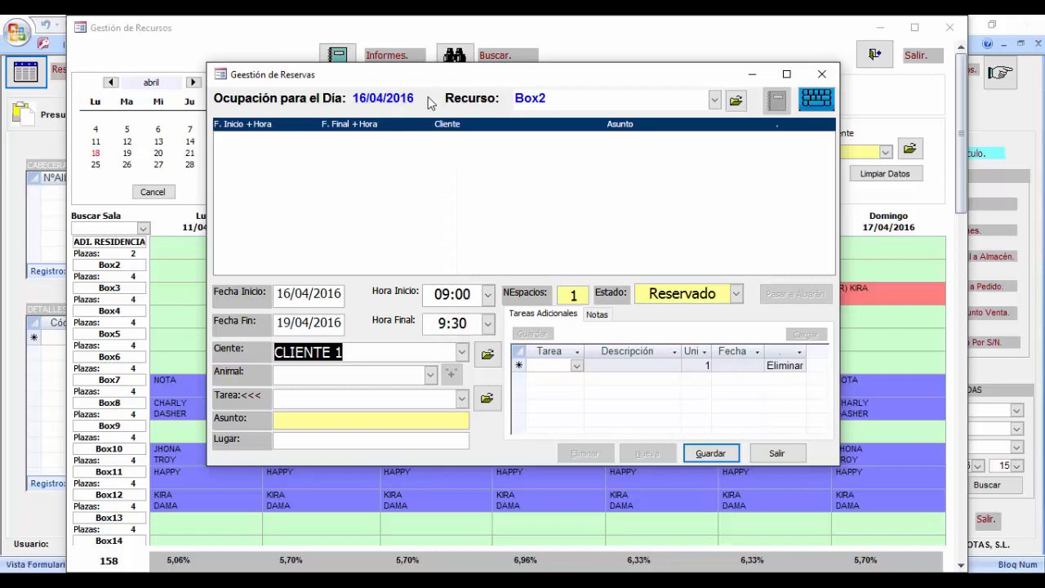
click(428, 374)
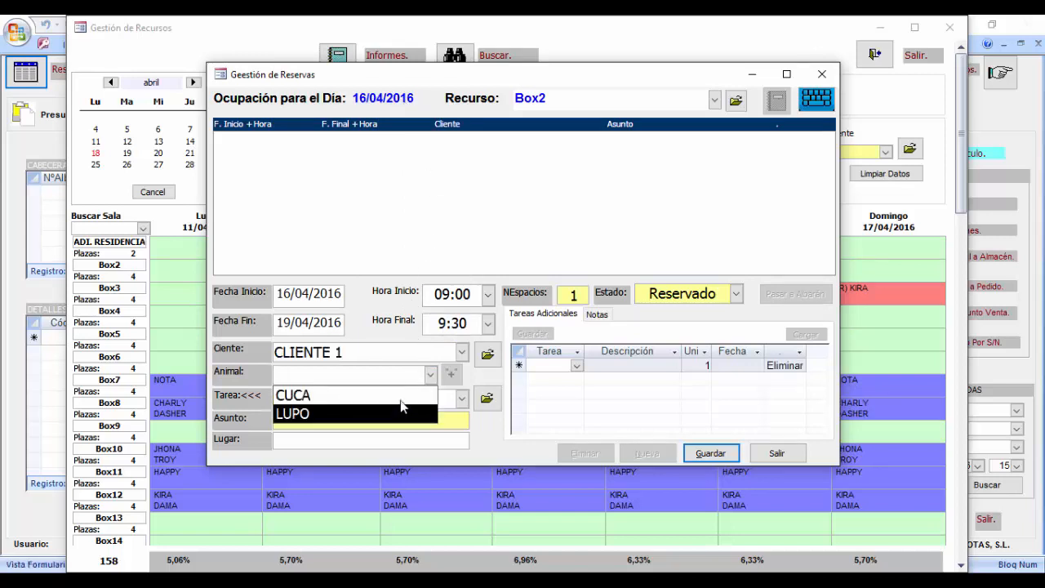
click(399, 397)
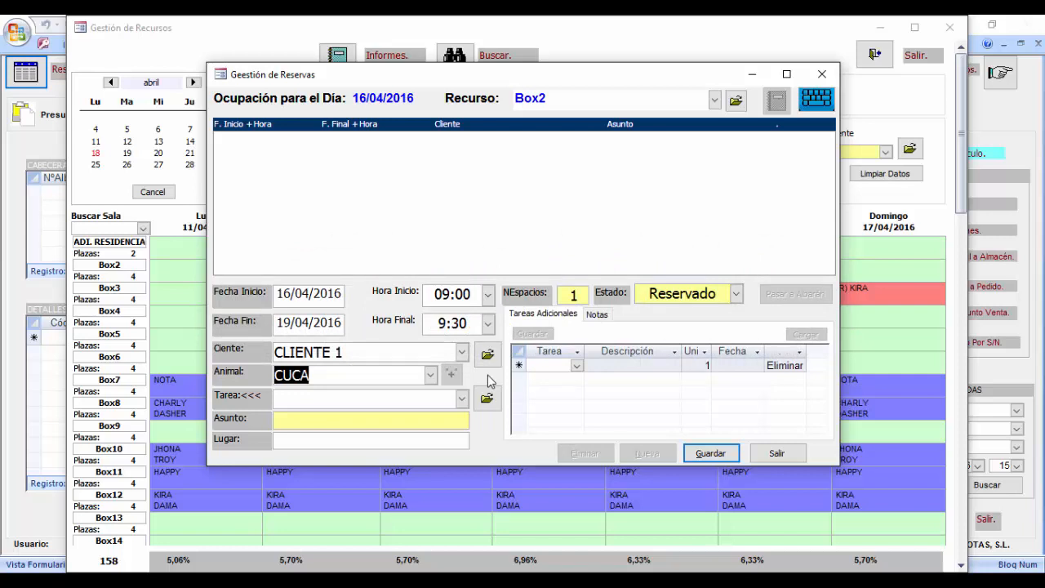
Open the reservation client's record and examine the available client types without changing the selection.
click(488, 359)
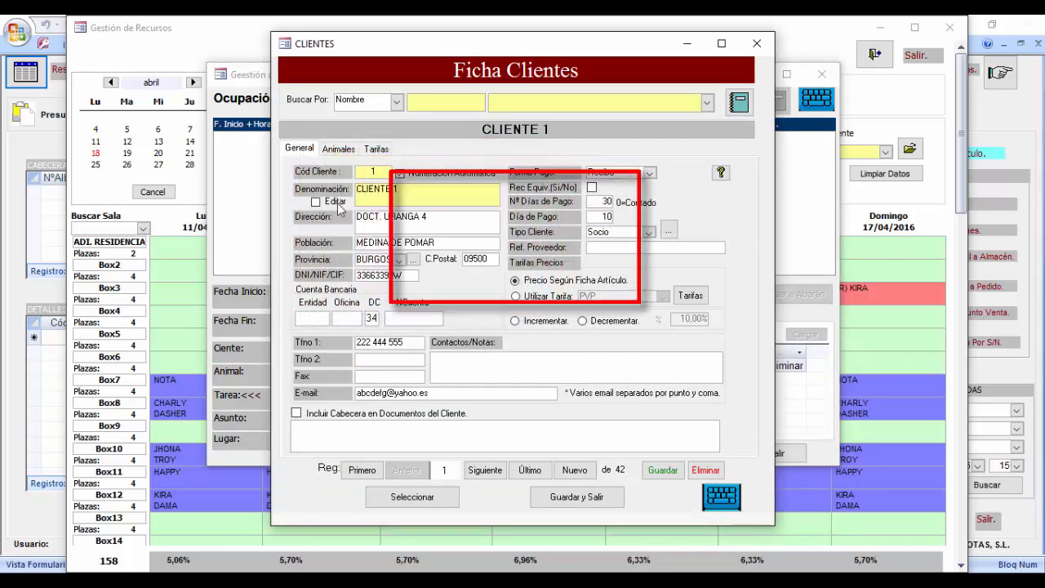
click(650, 233)
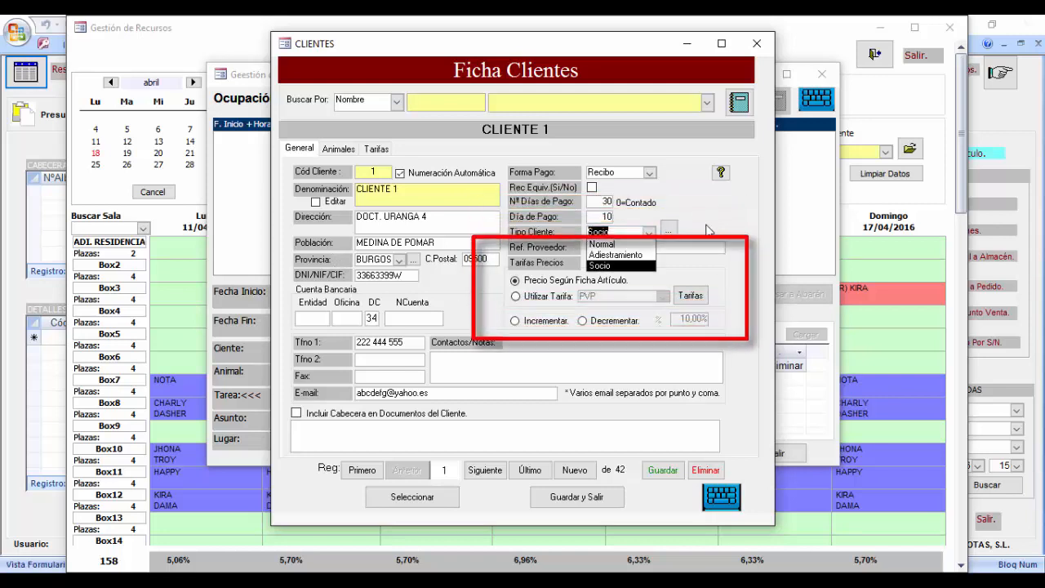
click(733, 226)
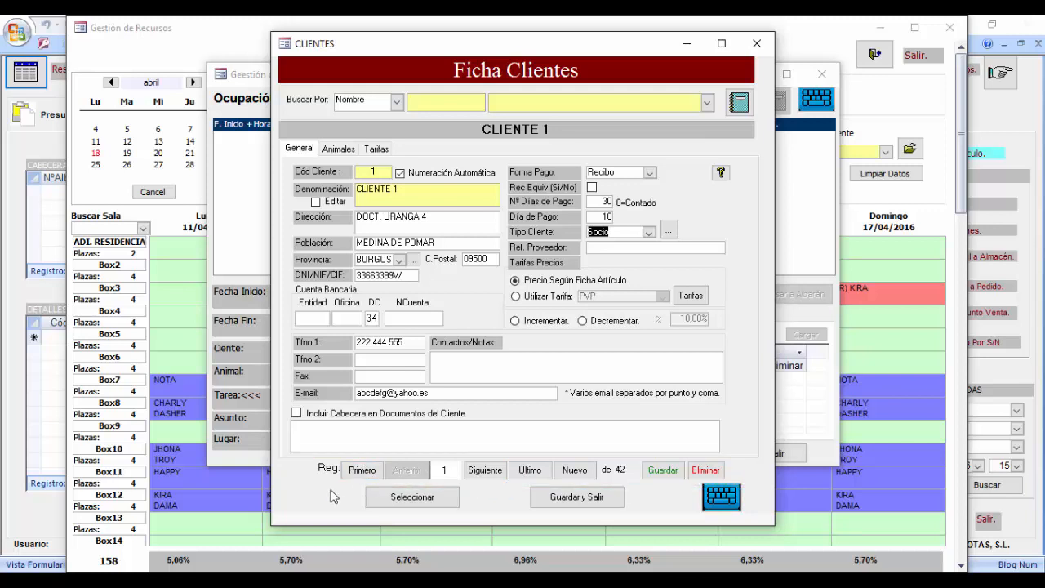
Browse the first, next and last client records and go to a blank new client record.
click(354, 474)
click(487, 472)
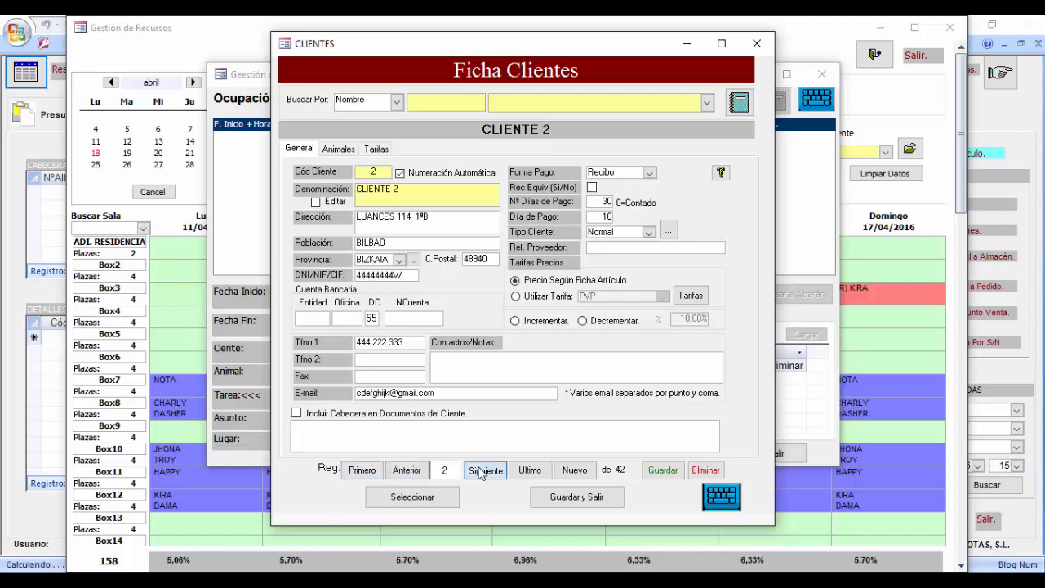
click(530, 471)
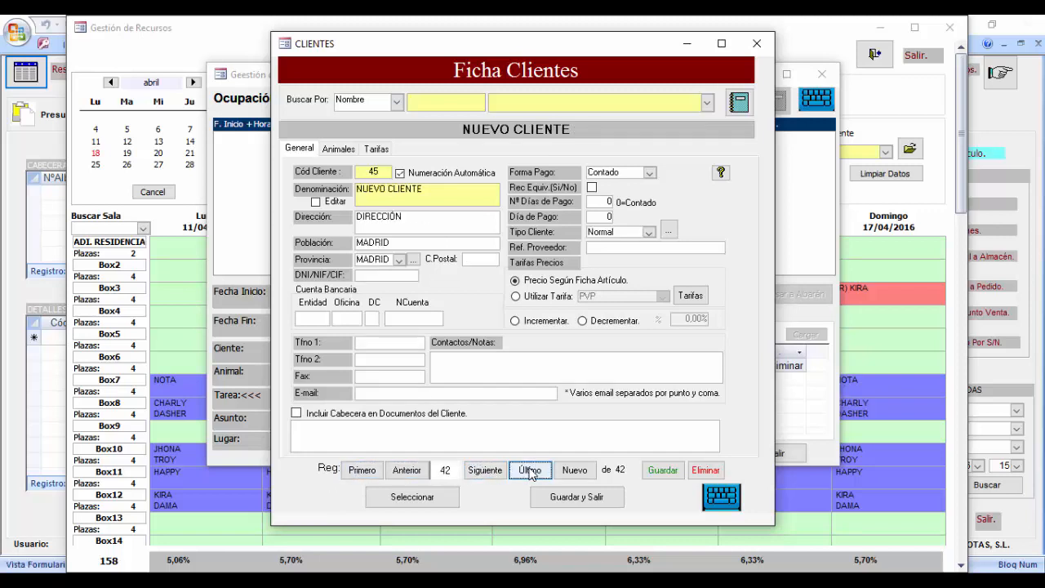
click(575, 471)
Search the clients by name for "p", review the available search criteria, and search by name for "c".
click(423, 106)
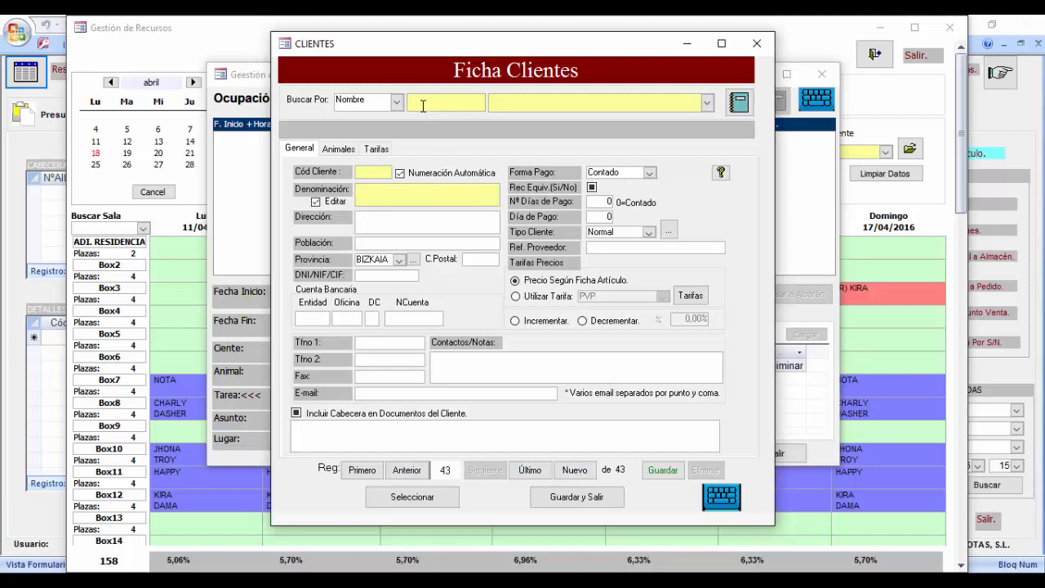
text(P)
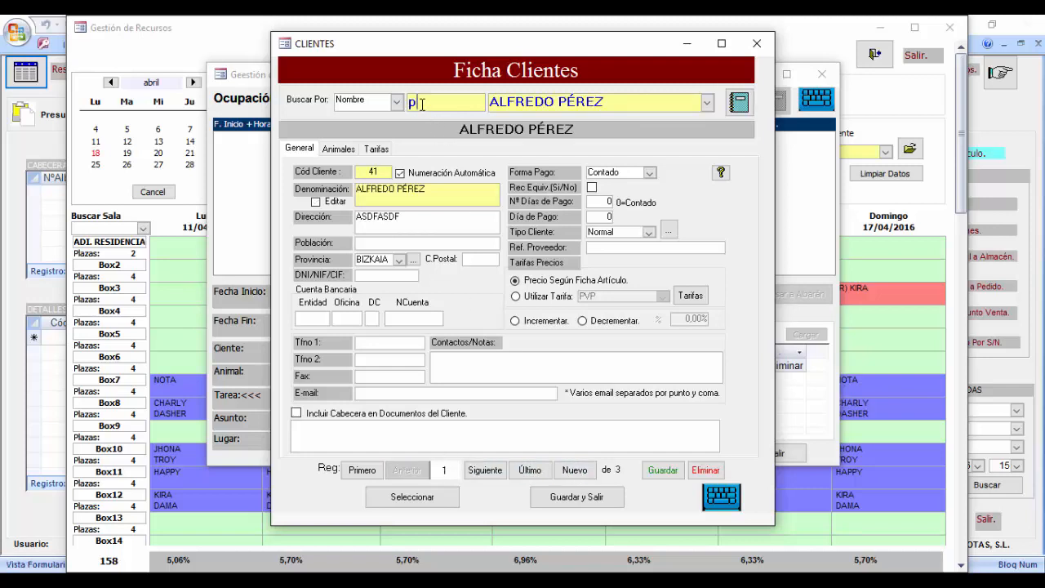
key(BackSpace)
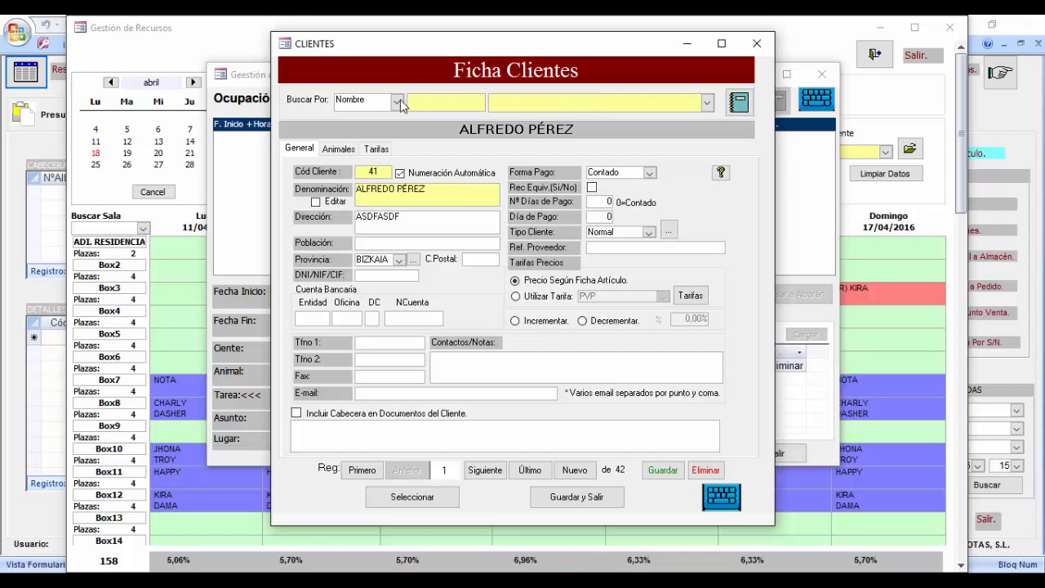
click(397, 101)
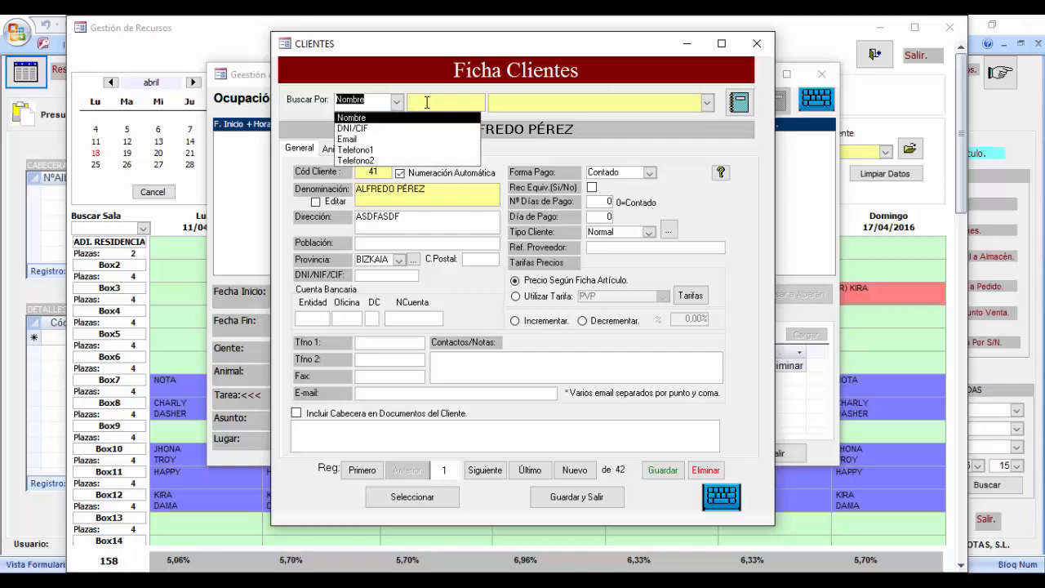
click(427, 102)
text(c)
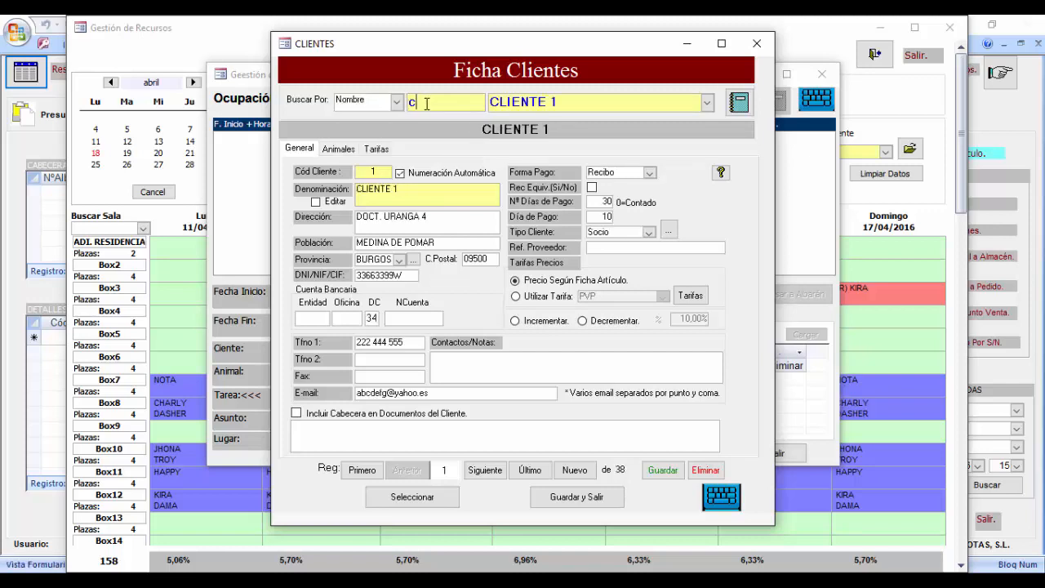
Examine the name, important notes, chip and breed columns in the client's list of animals.
click(339, 149)
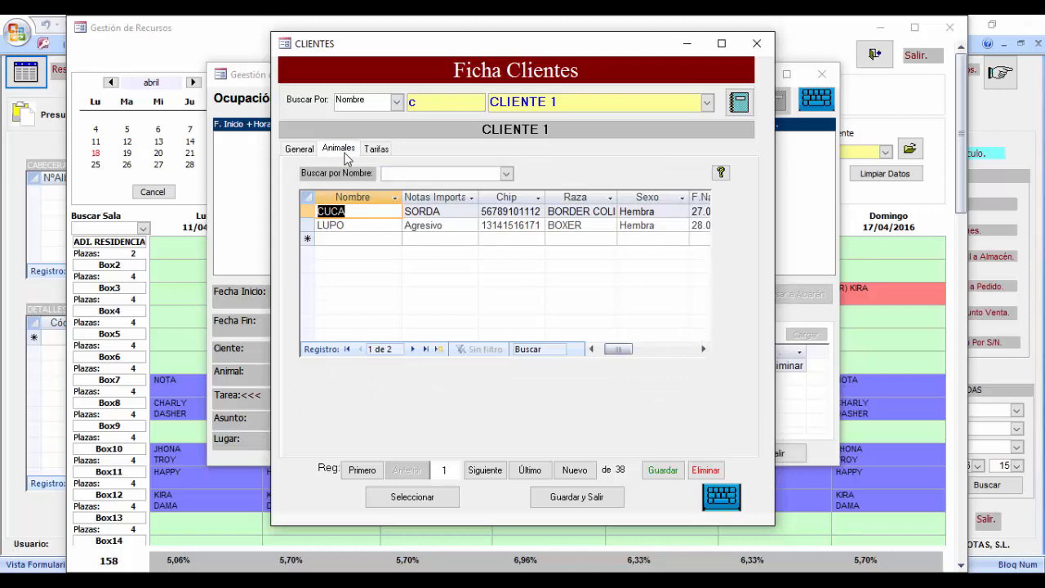
click(357, 196)
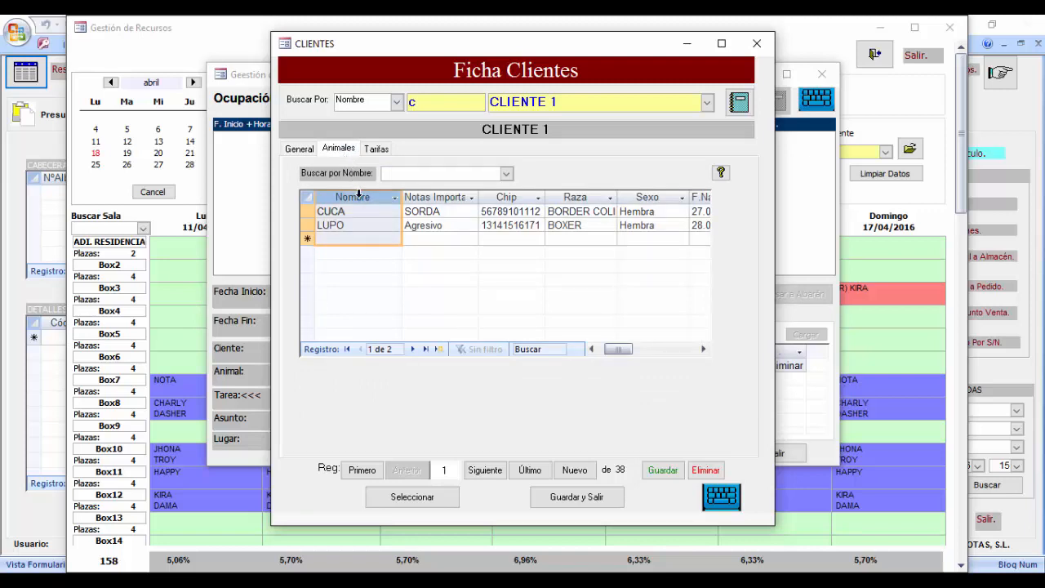
click(435, 195)
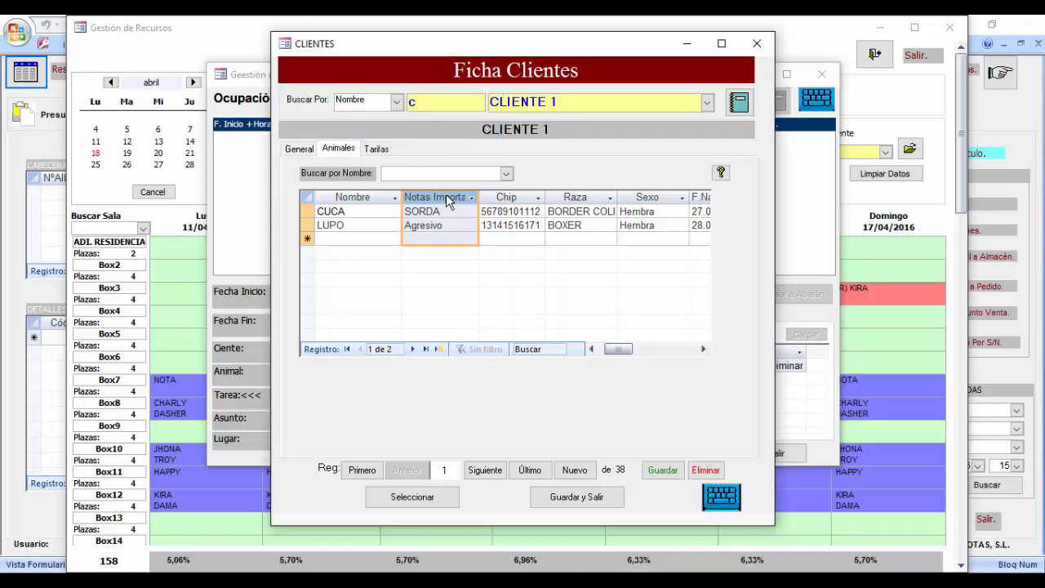
click(507, 199)
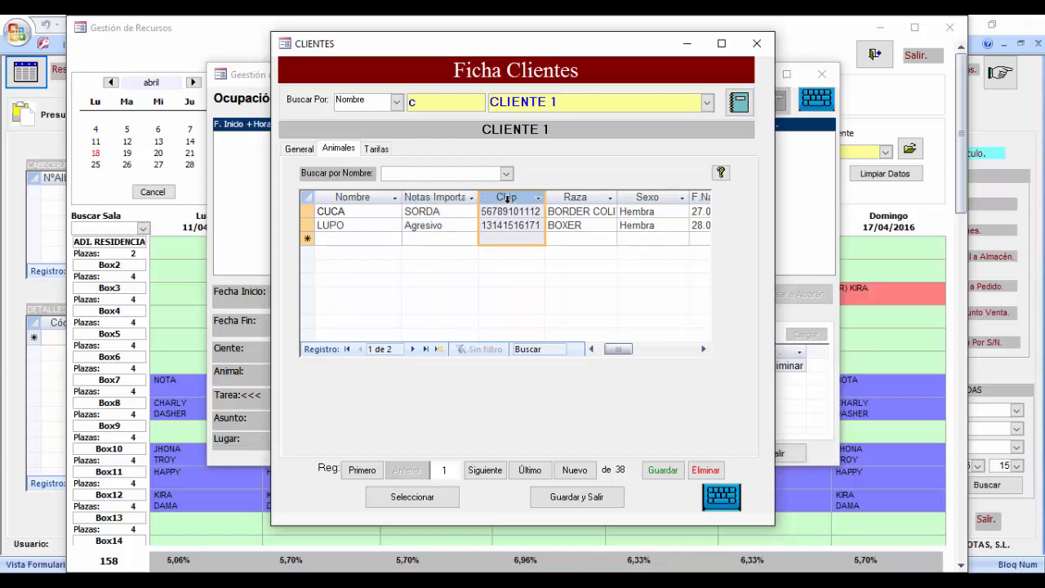
click(611, 222)
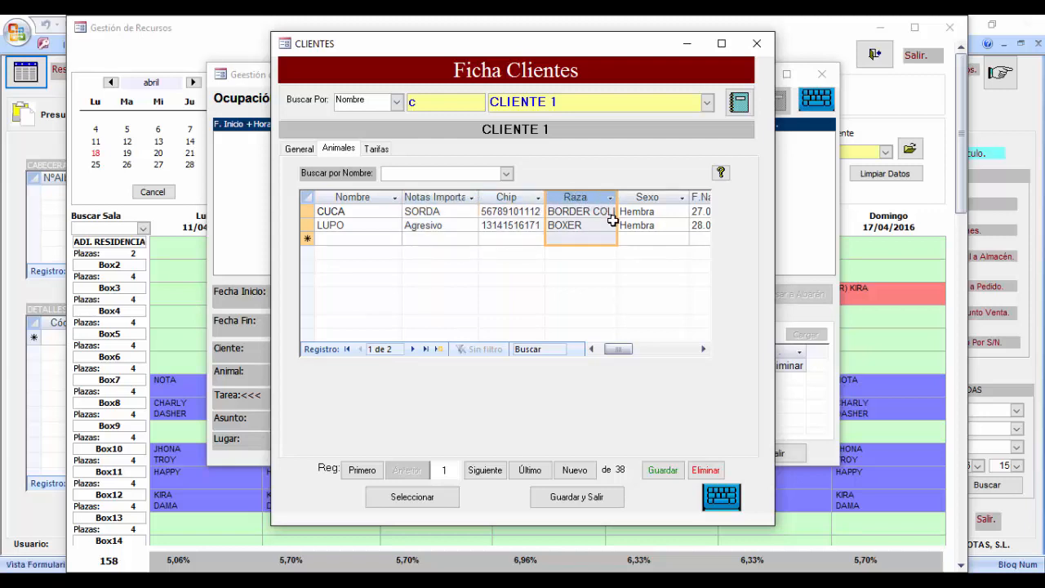
Set the breed of the animal LUPO to MESTIZA.
click(610, 225)
scroll(612, 311, down, 2)
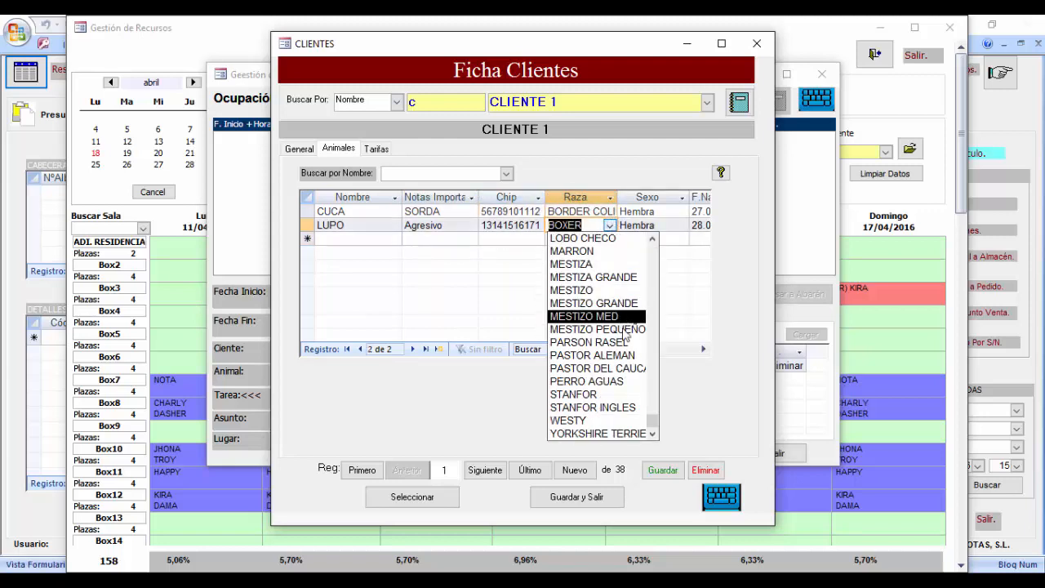
scroll(623, 321, up, 2)
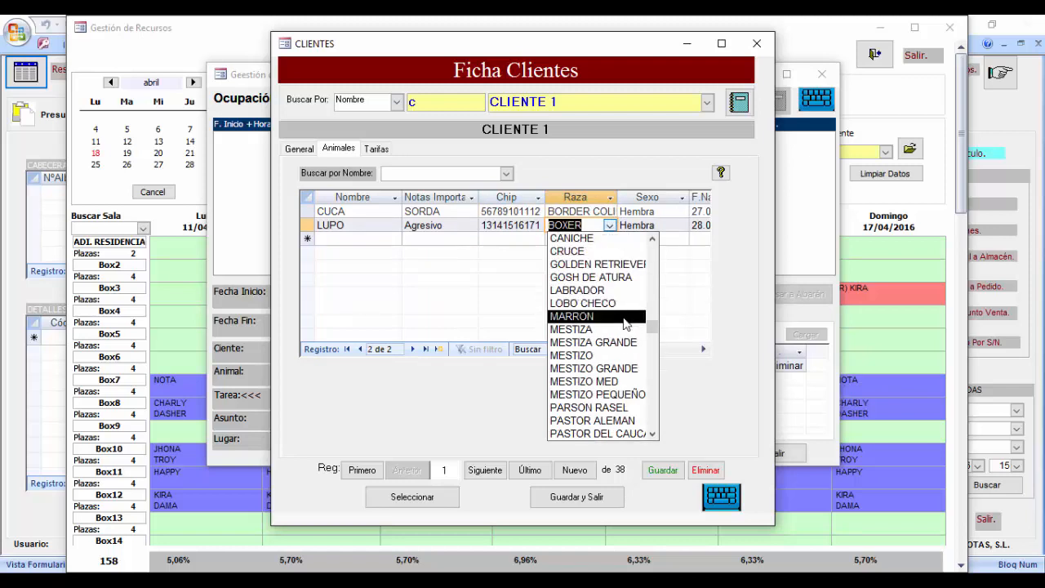
click(619, 333)
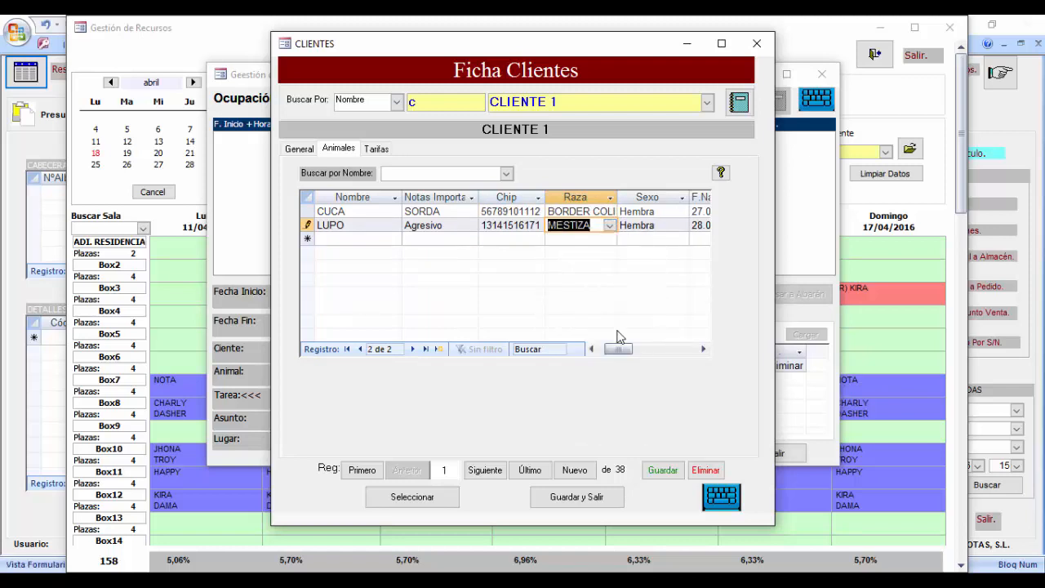
Examine the sex, birth date, weight, Campo5 and Campo6 columns in the client's list of animals.
click(654, 196)
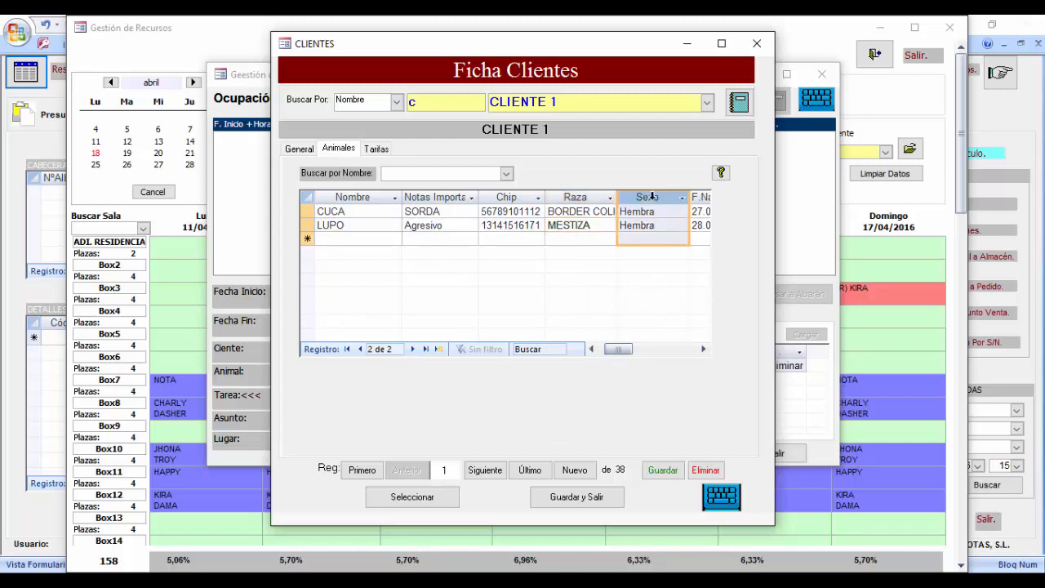
click(703, 349)
click(704, 350)
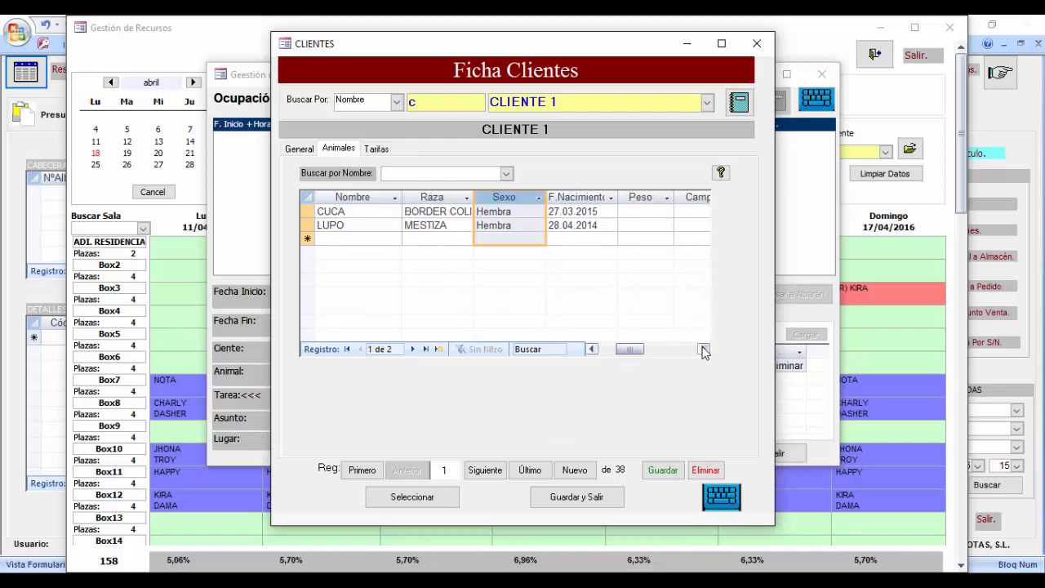
click(583, 197)
click(633, 197)
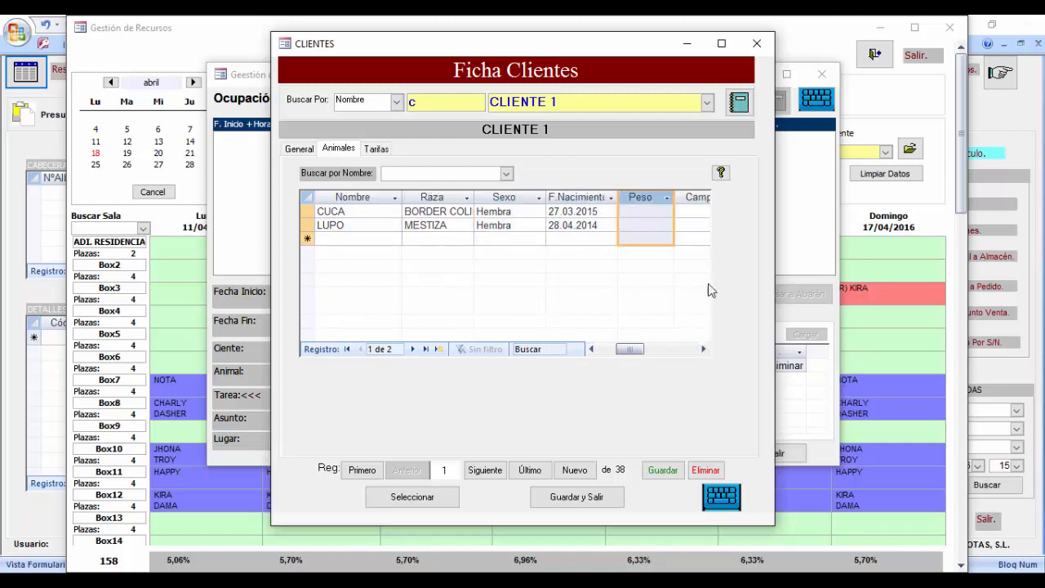
click(703, 349)
click(703, 349)
click(703, 350)
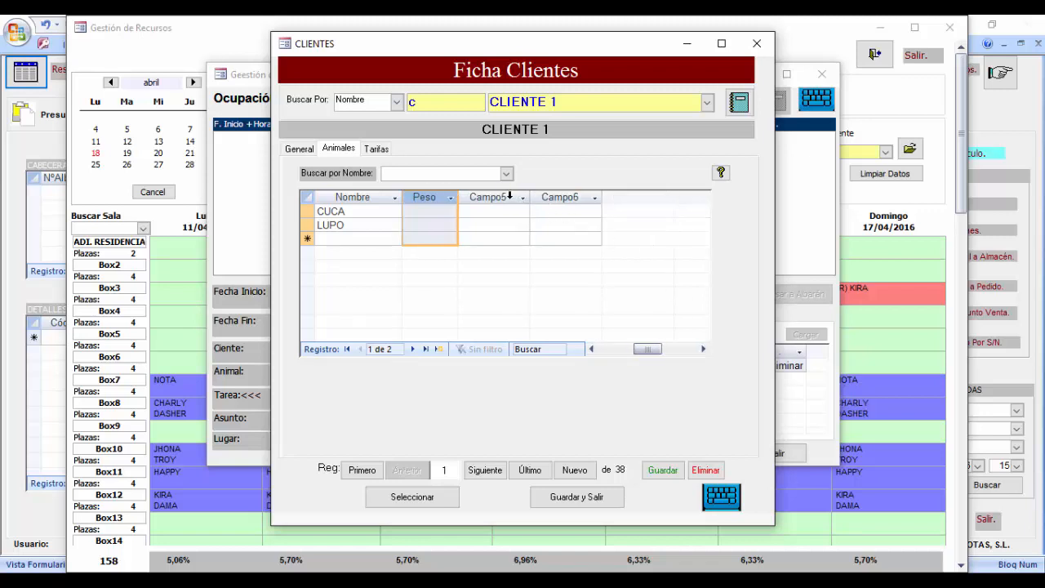
drag(507, 196, 553, 197)
click(615, 351)
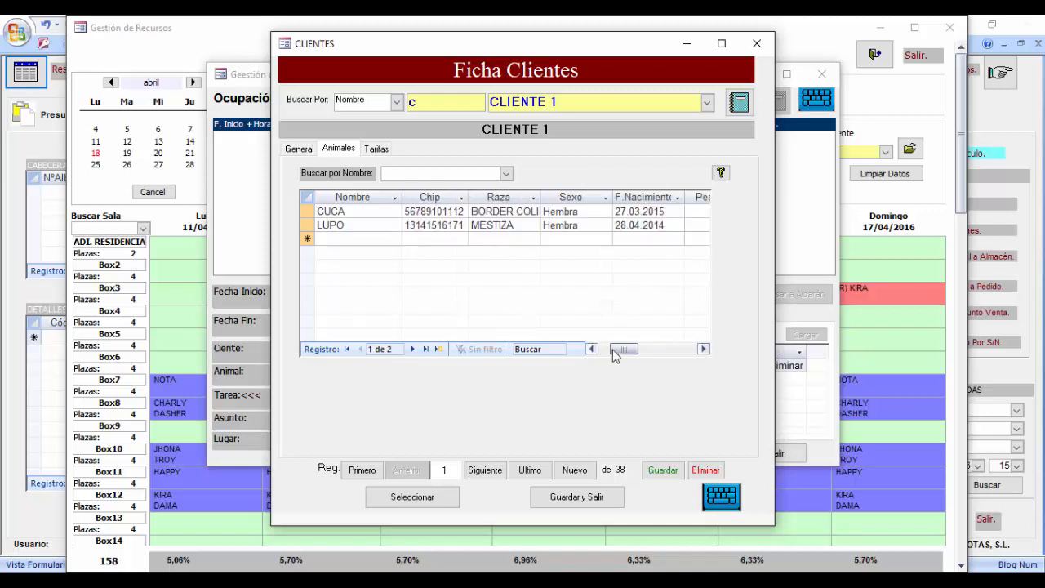
click(600, 348)
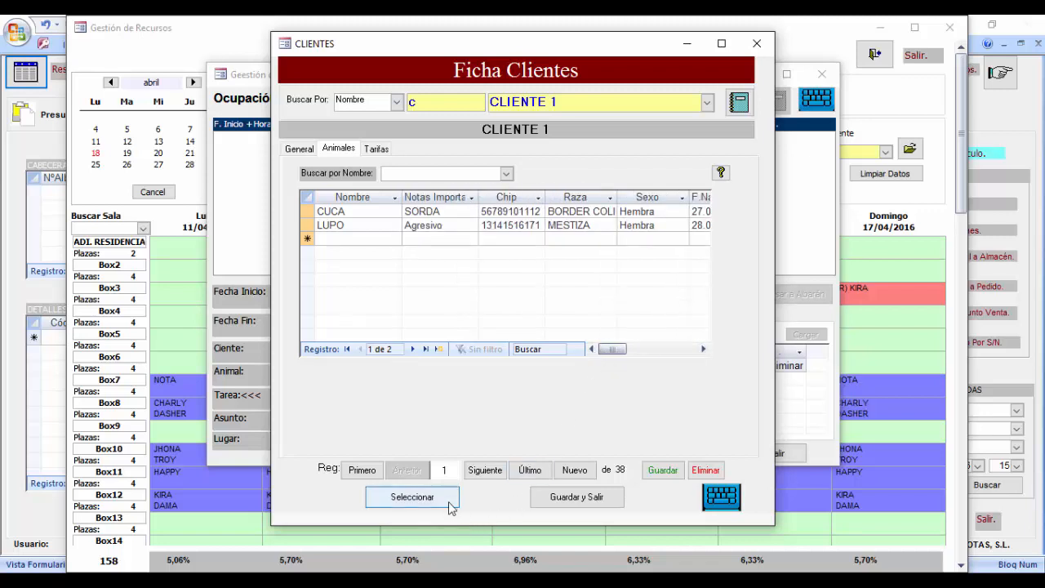
Select CLIENTE 1 for the Box2 reservation and set the animal to CUCA.
click(413, 498)
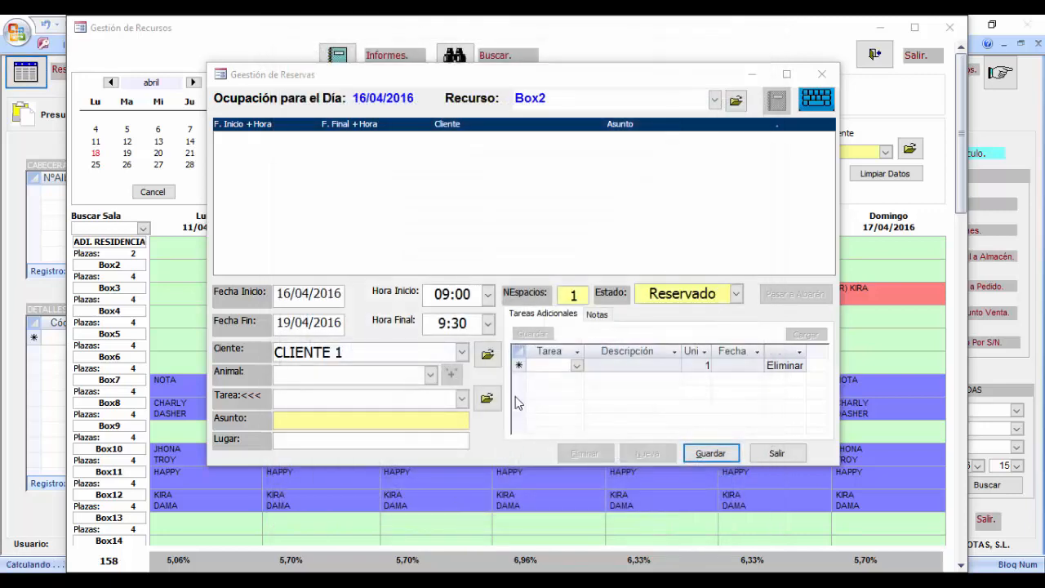
click(430, 374)
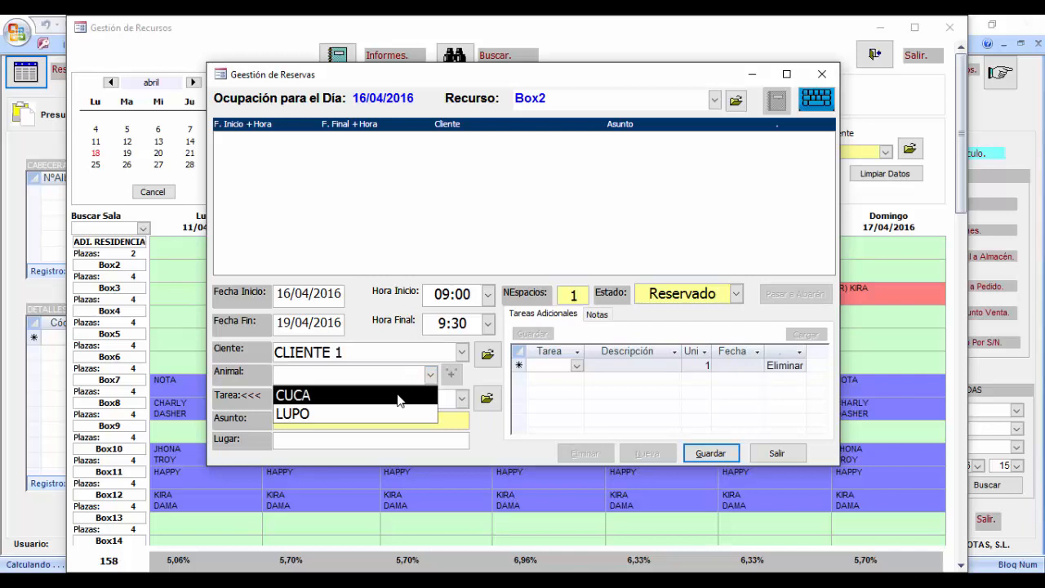
click(397, 393)
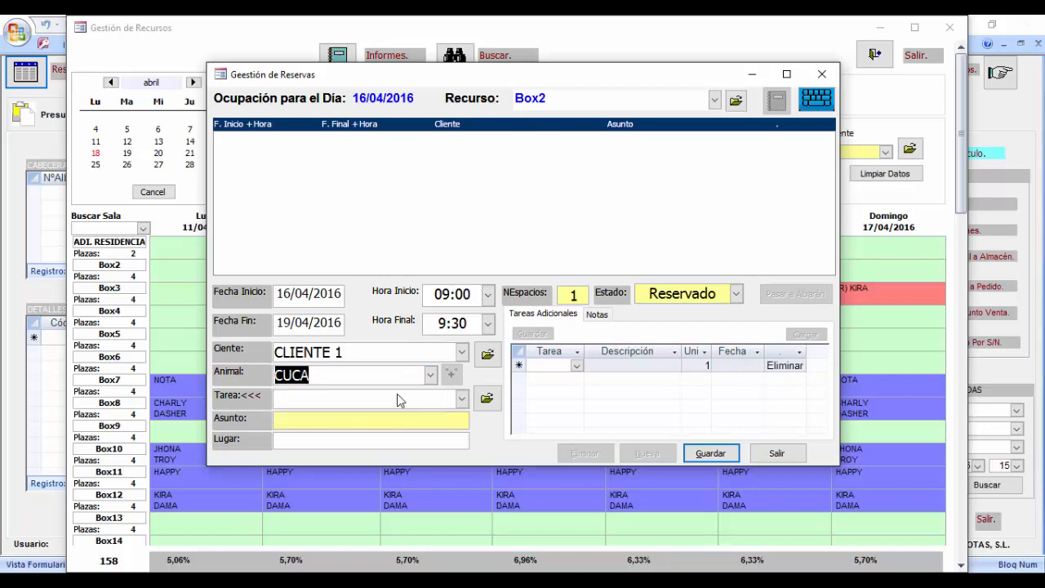
Set the reservation's task to hoca1.3, Hotel Canino 1 perro 3 días, and save the reservation.
click(462, 399)
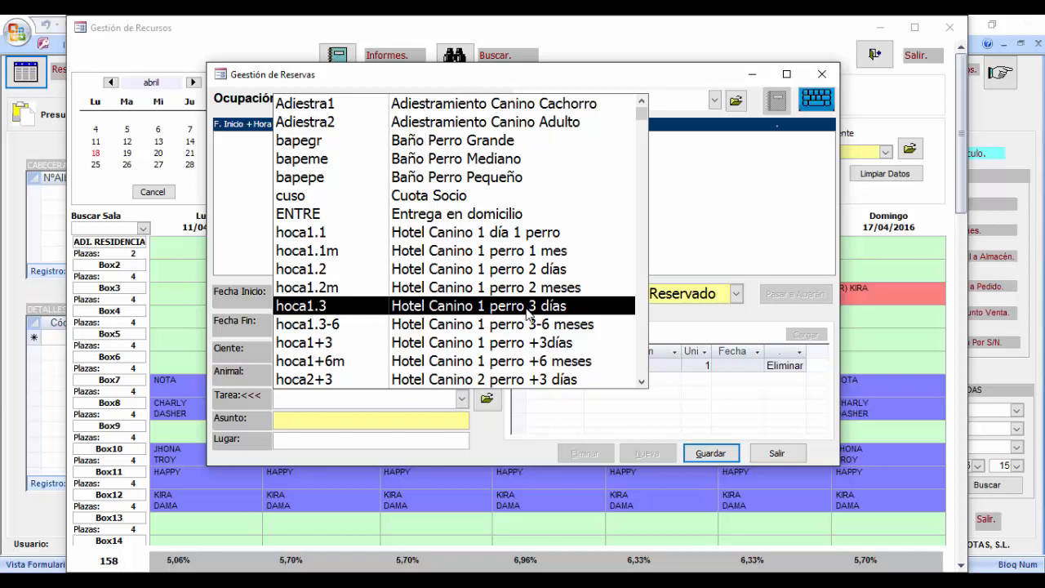
scroll(527, 315, down, 1)
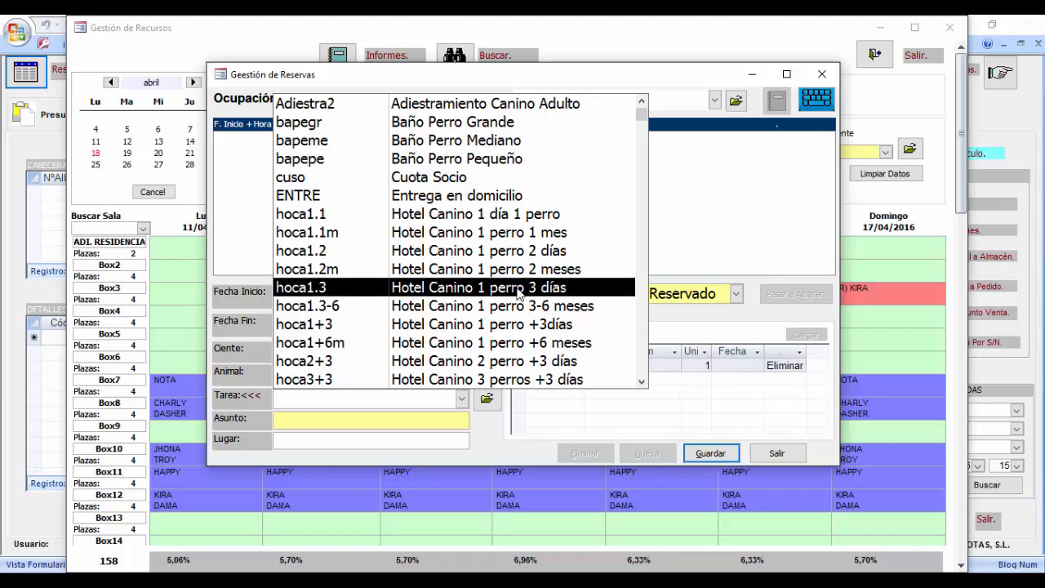
click(519, 287)
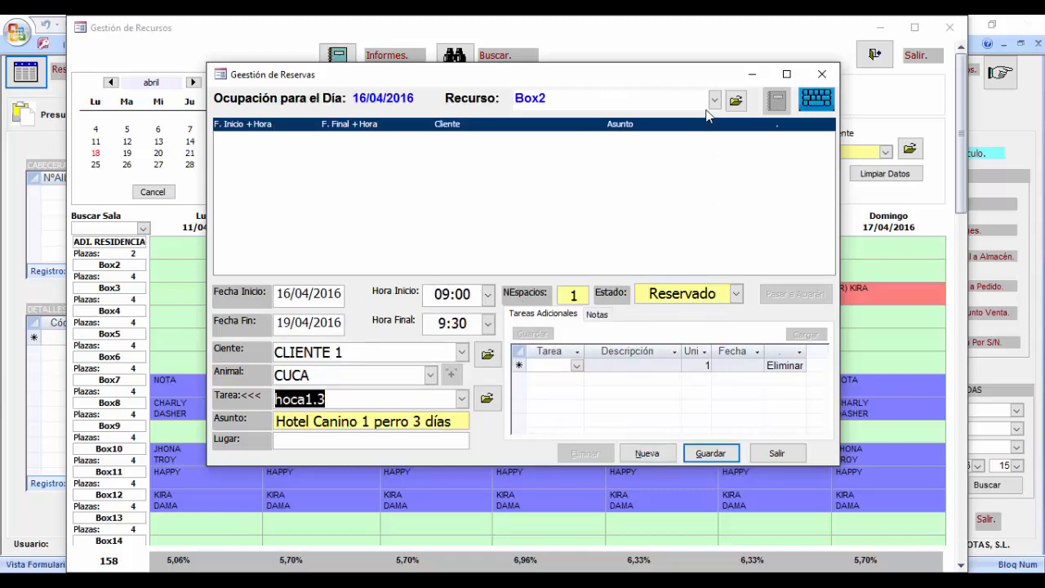
drag(700, 77, 542, 87)
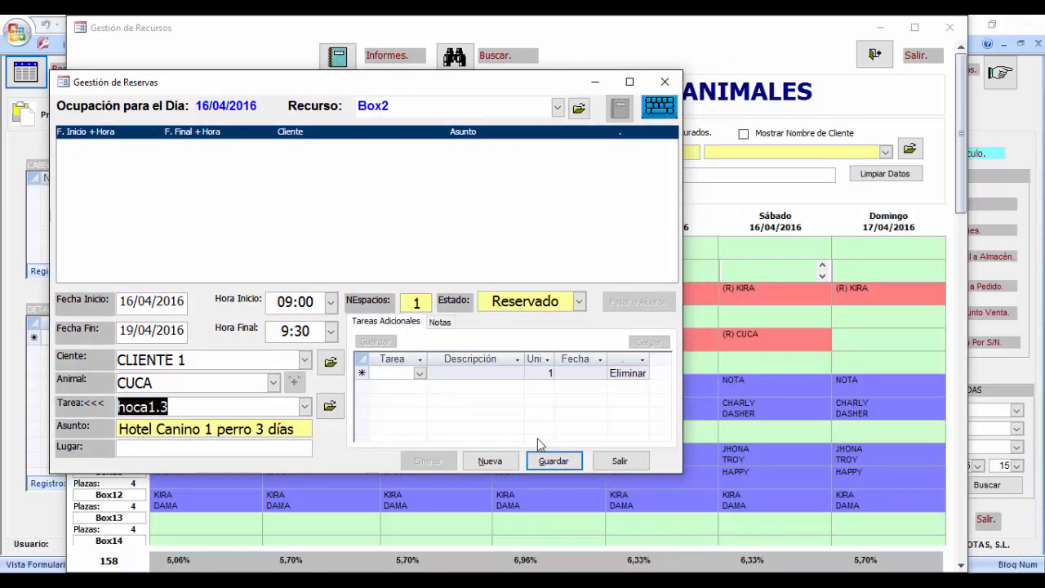
click(554, 459)
click(585, 358)
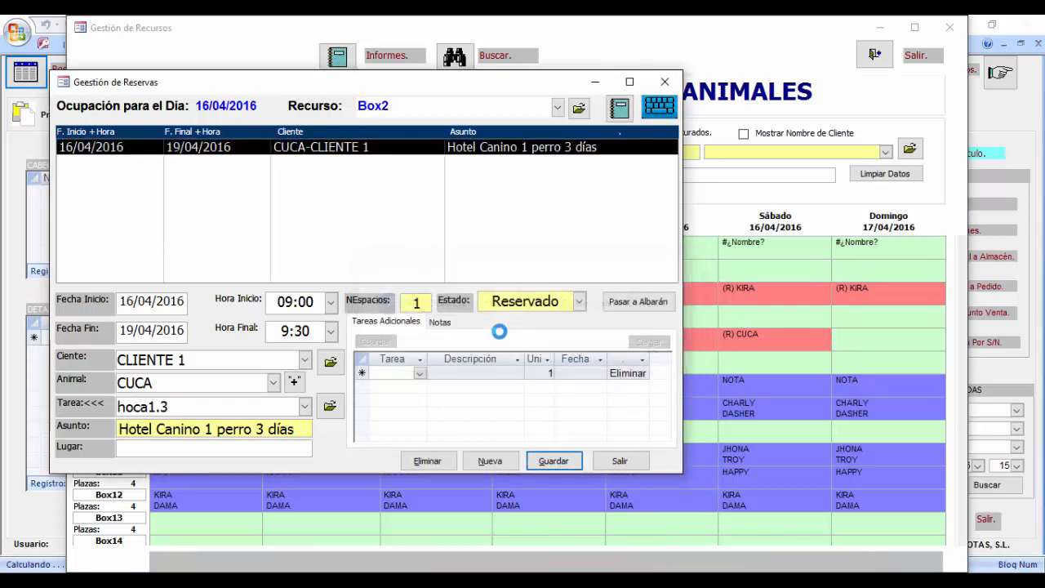
Add the additional tasks RECOG, bapepe, VA02 and ENTRE to CUCA's reservation.
click(420, 373)
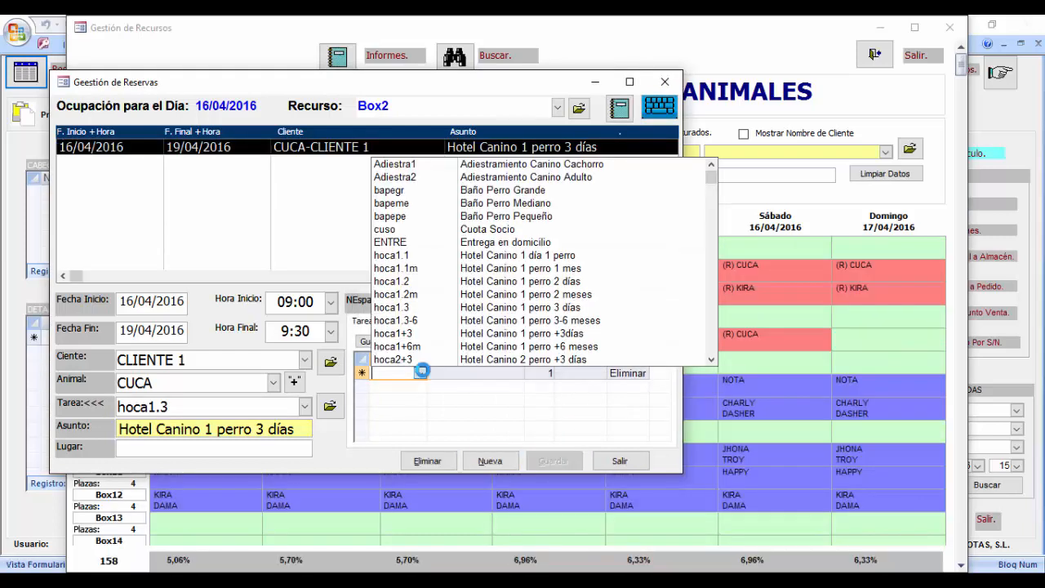
text(reCOG)
click(420, 348)
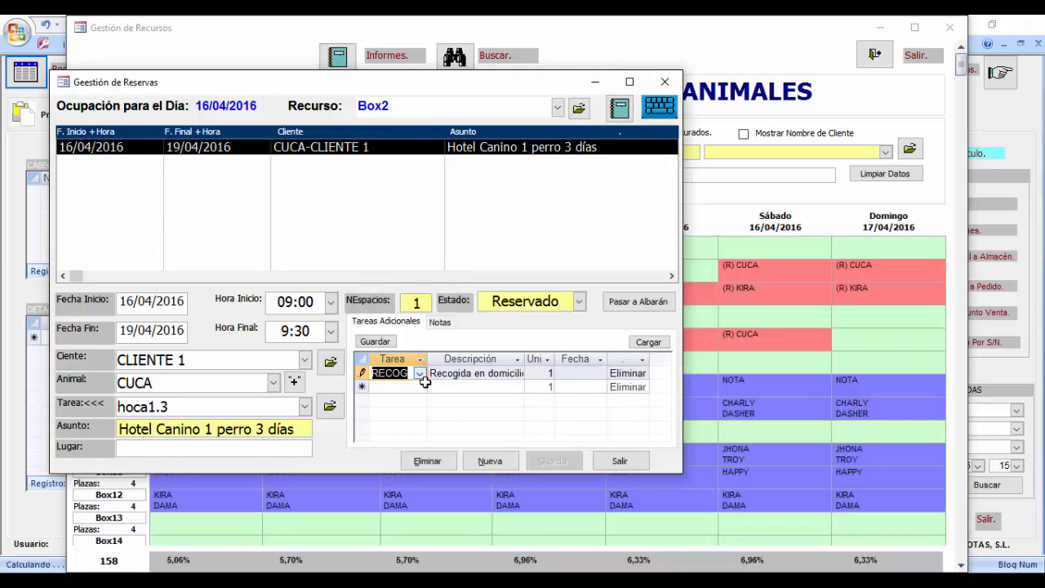
click(424, 389)
click(424, 389)
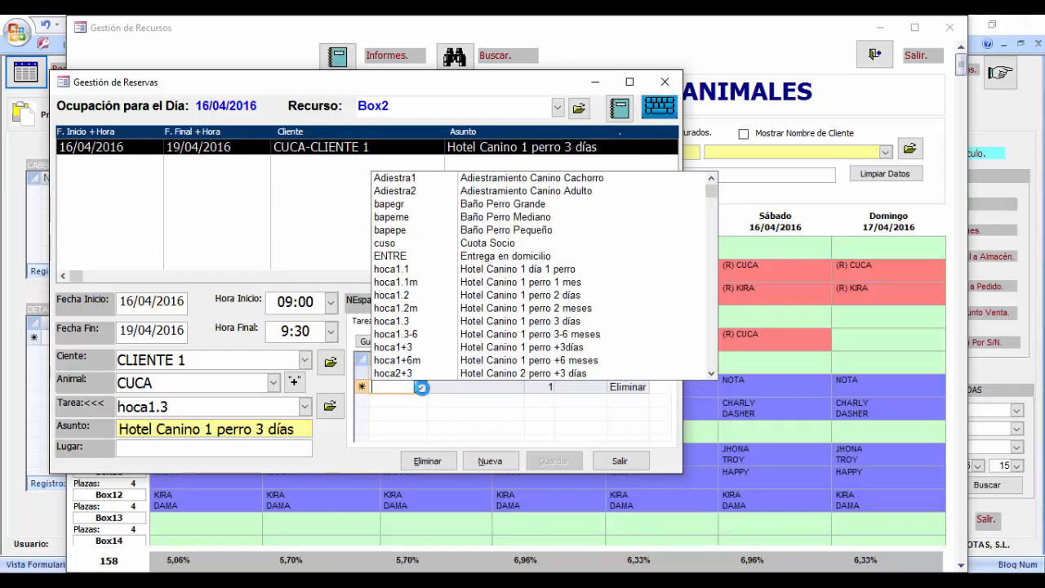
click(420, 228)
click(420, 387)
text(vA02)
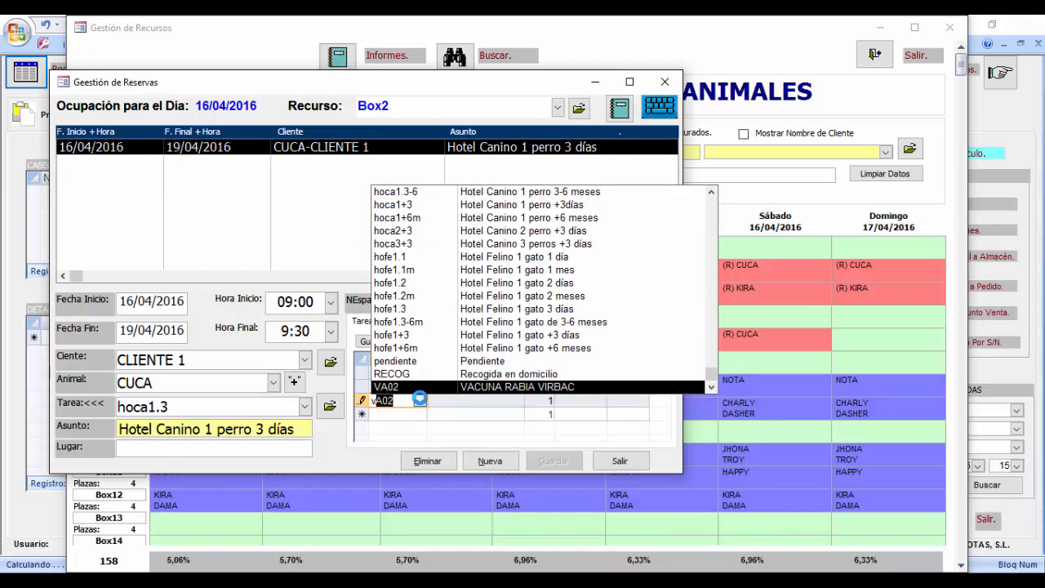
click(412, 388)
click(420, 414)
text(eNTRE)
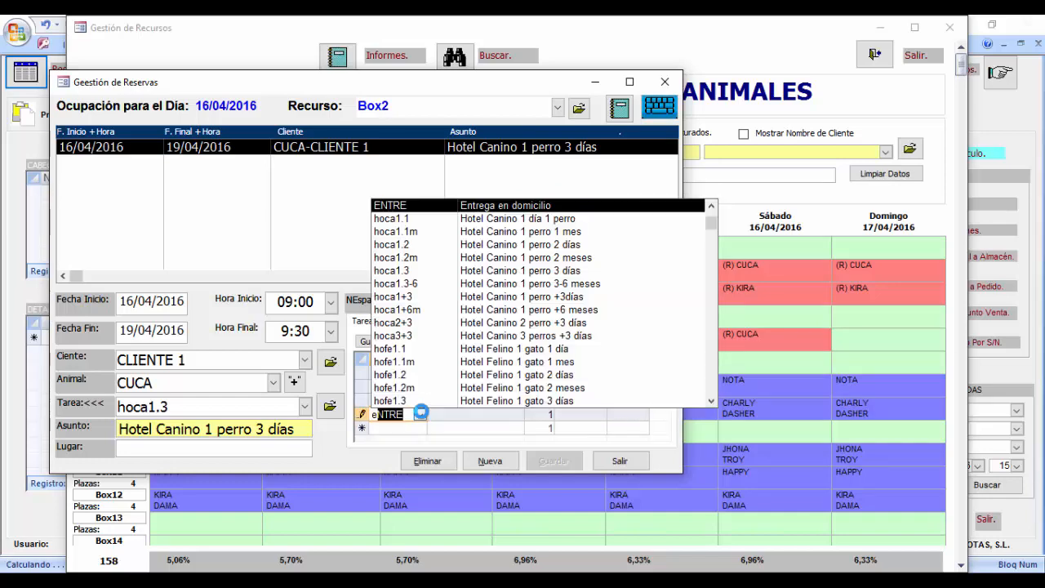
click(403, 428)
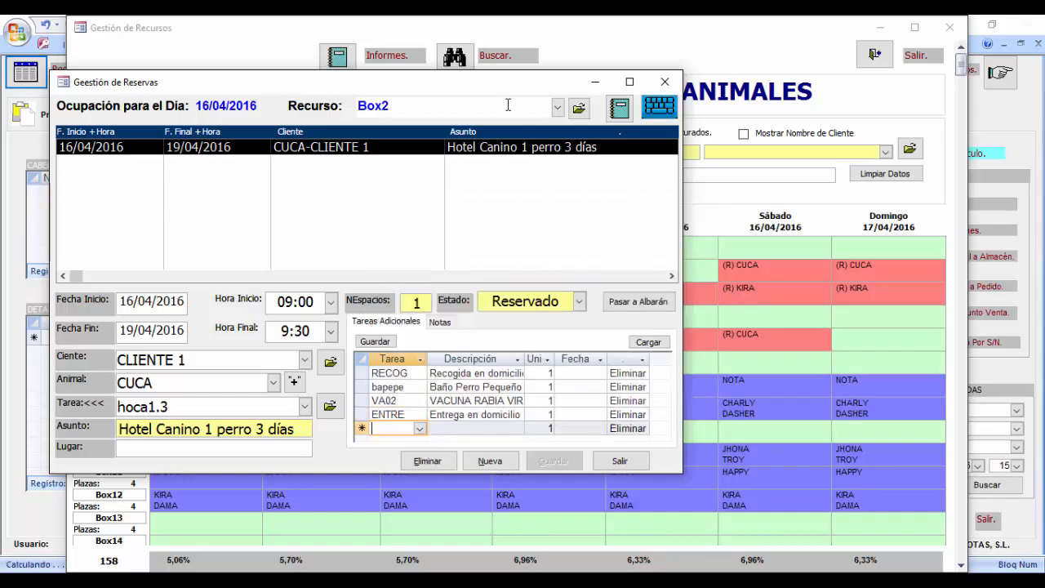
Set the date of the additional task RECOG to 16/04/2016 from the calendar.
drag(513, 87, 631, 88)
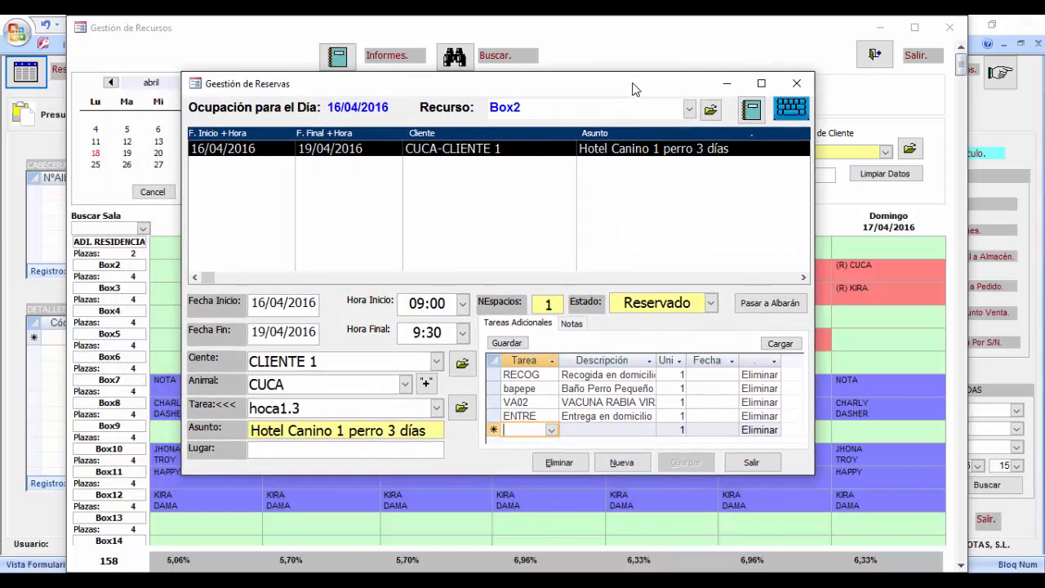
click(705, 359)
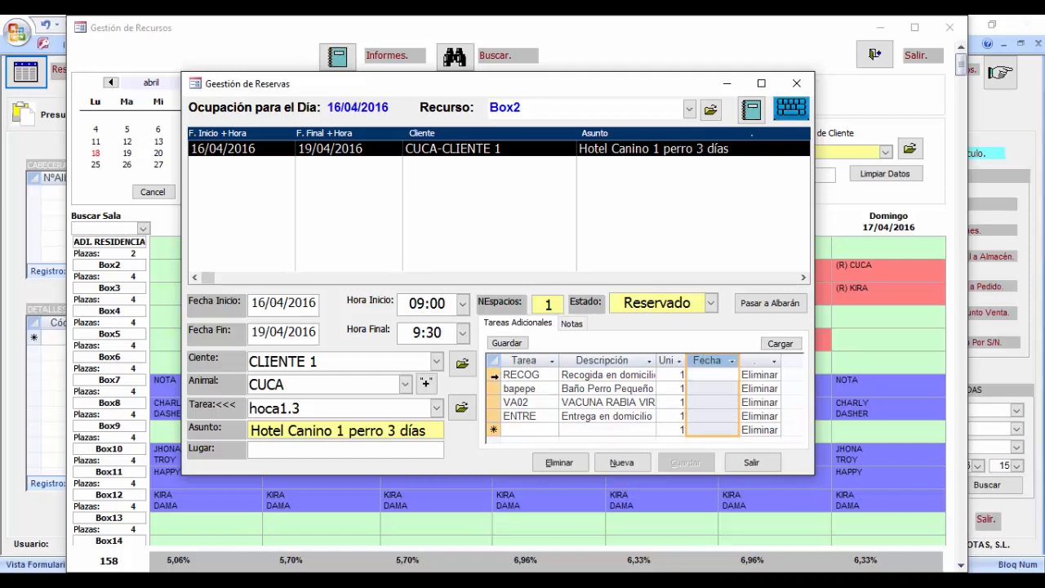
drag(494, 375, 494, 416)
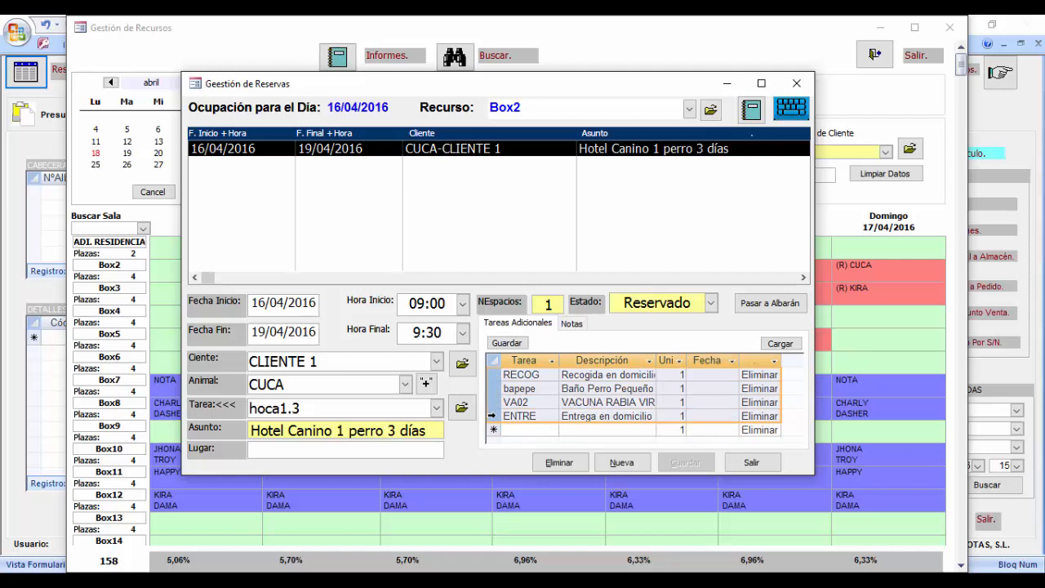
click(710, 376)
double_click(710, 378)
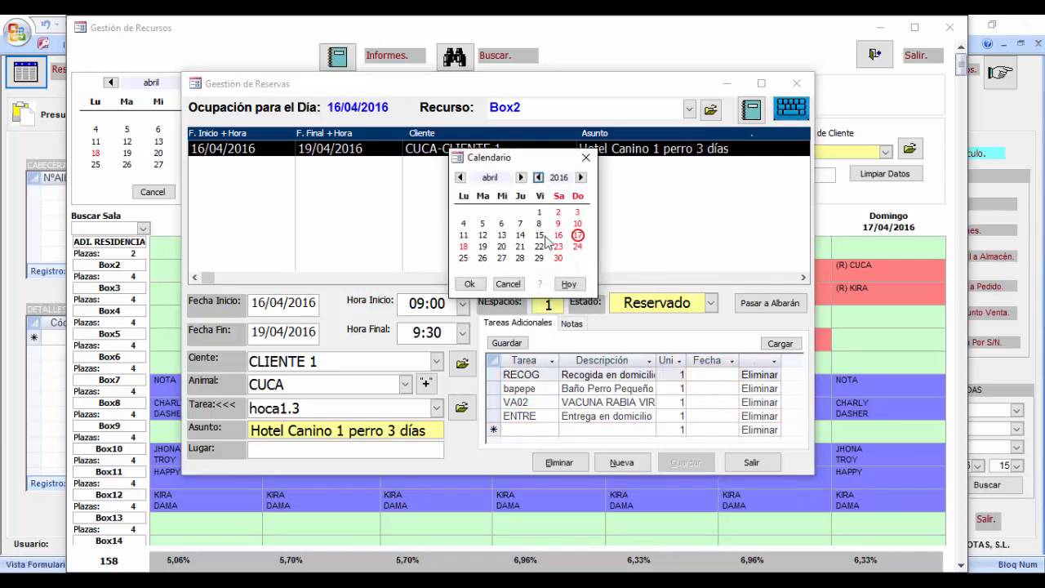
click(558, 236)
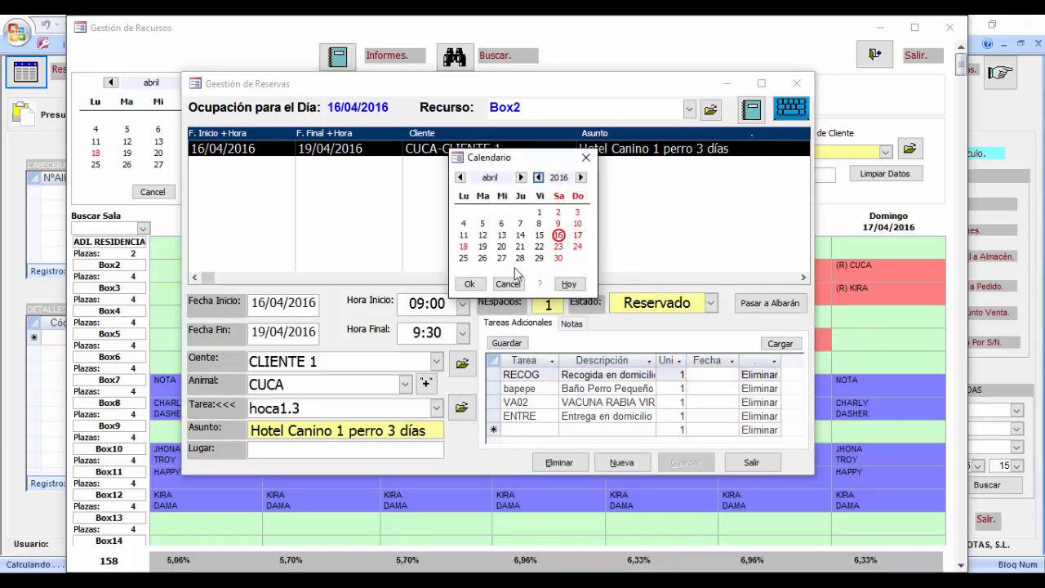
click(470, 283)
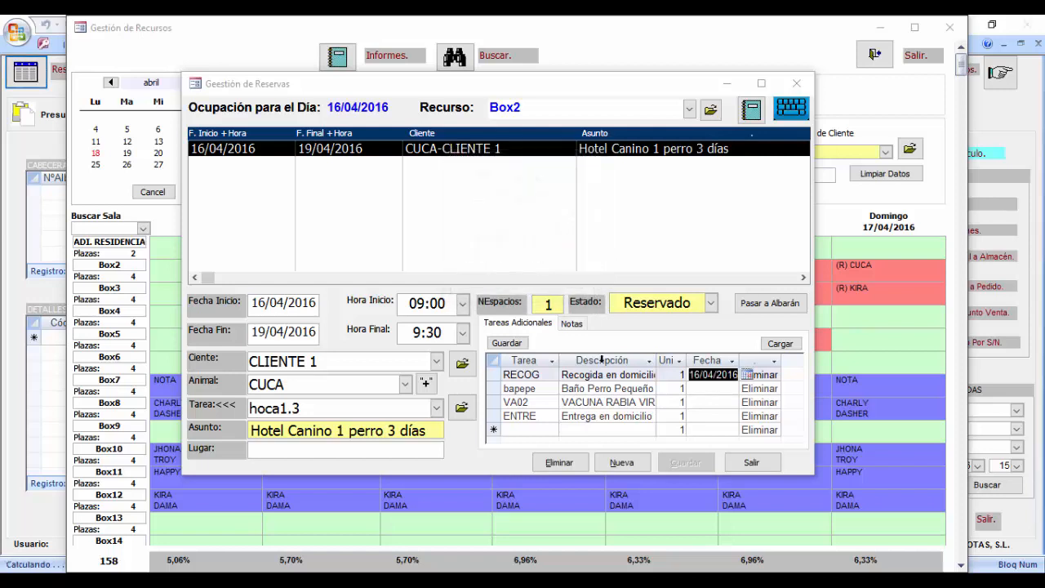
Set the date of the additional task ENTRE to 19/04/2016 from the calendar.
double_click(708, 411)
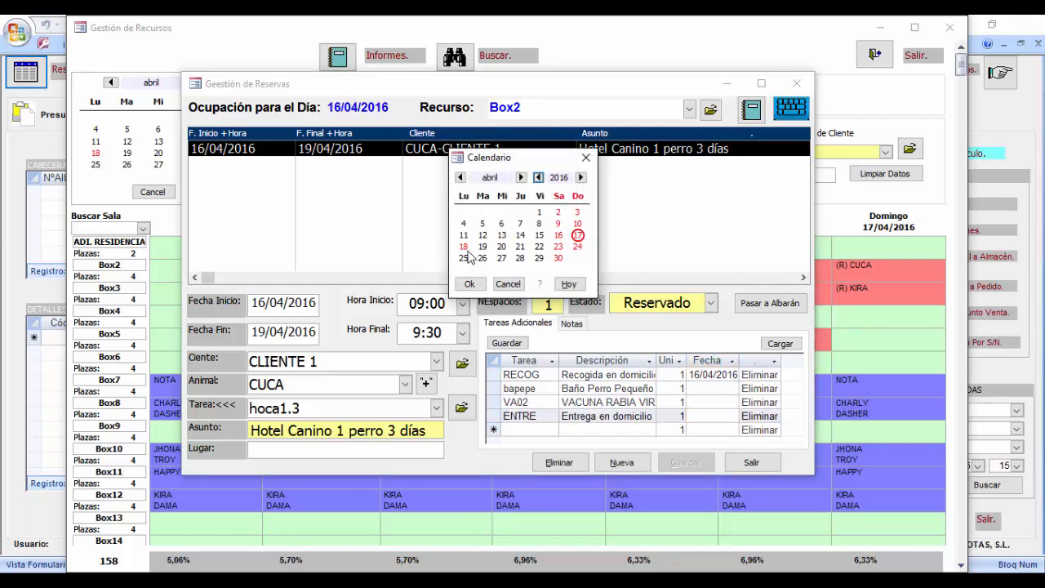
click(482, 247)
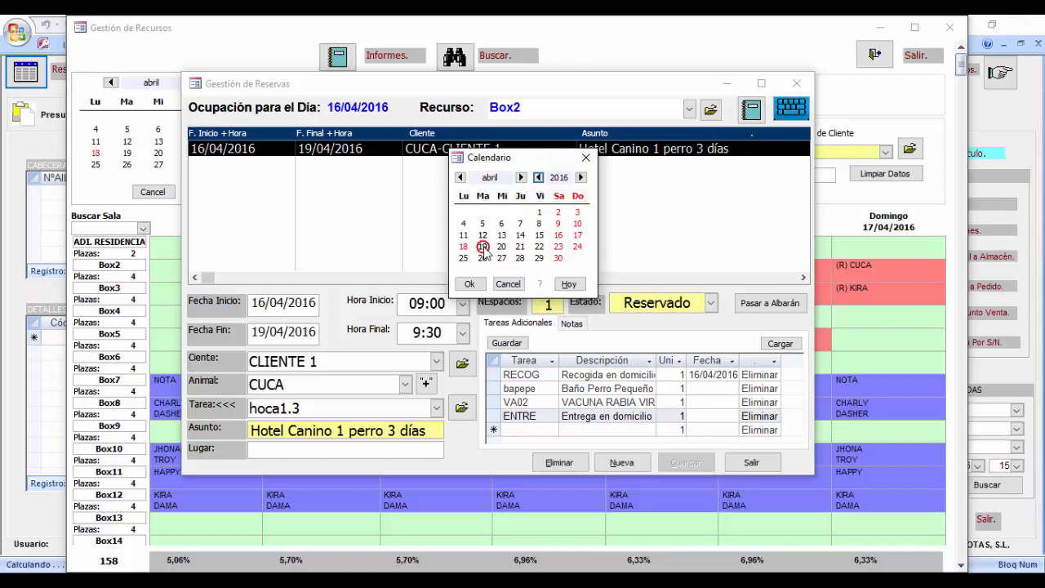
click(477, 286)
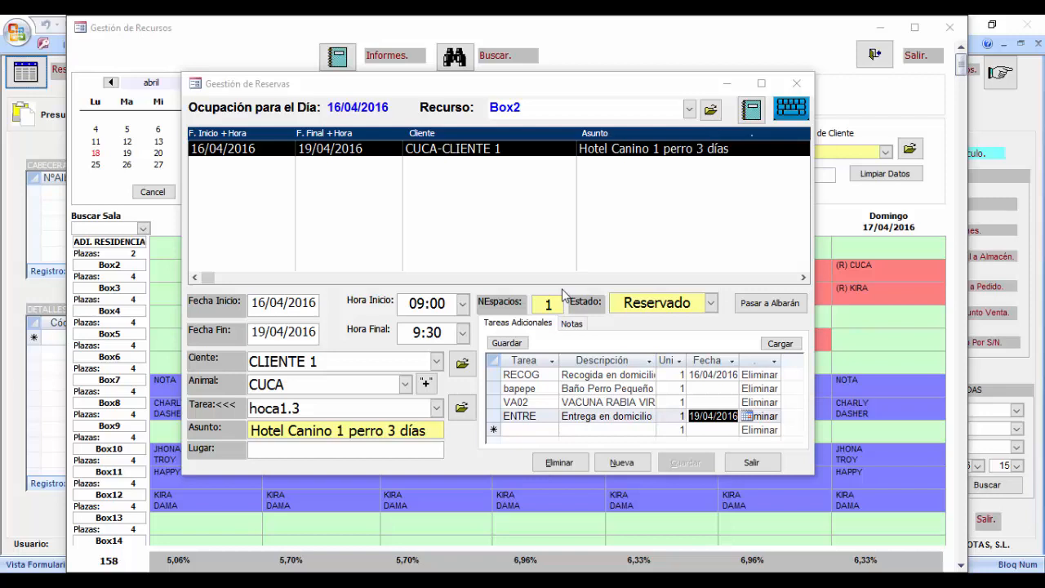
click(745, 471)
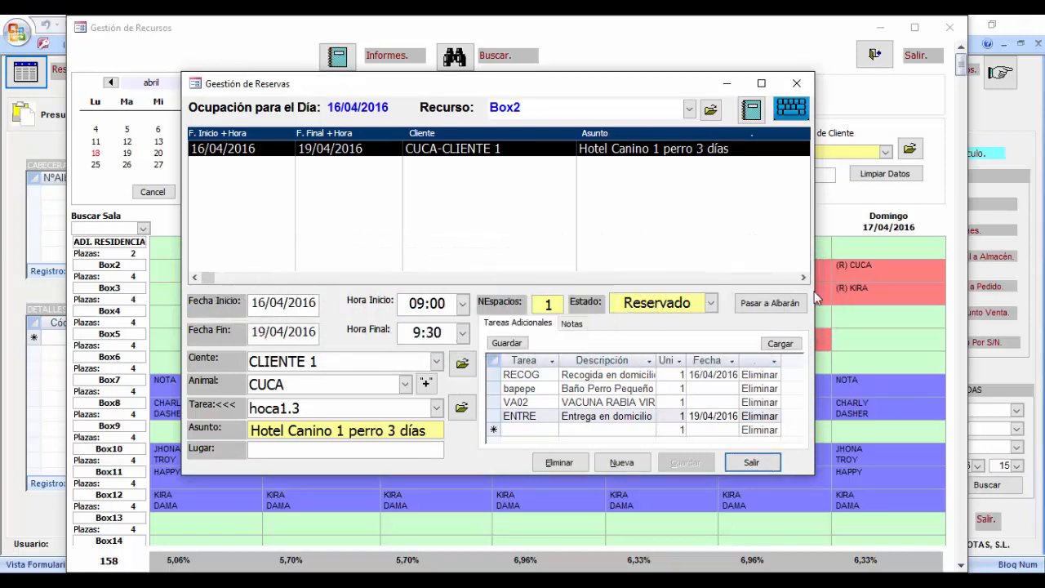
Preview the reservation's entry report with its additional tasks, close it, and uncover the residence's occupancy schedule.
click(752, 110)
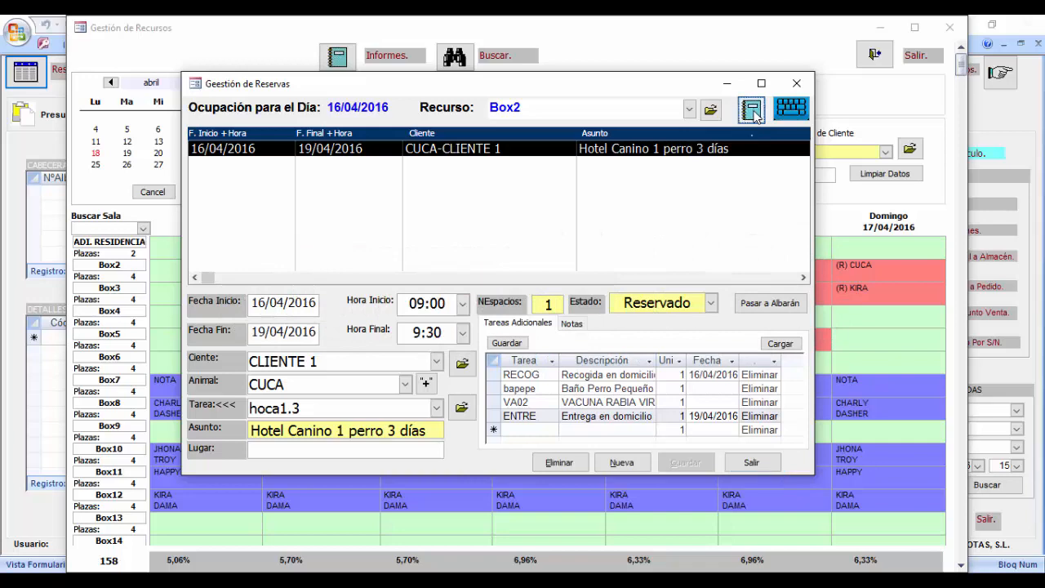
click(539, 92)
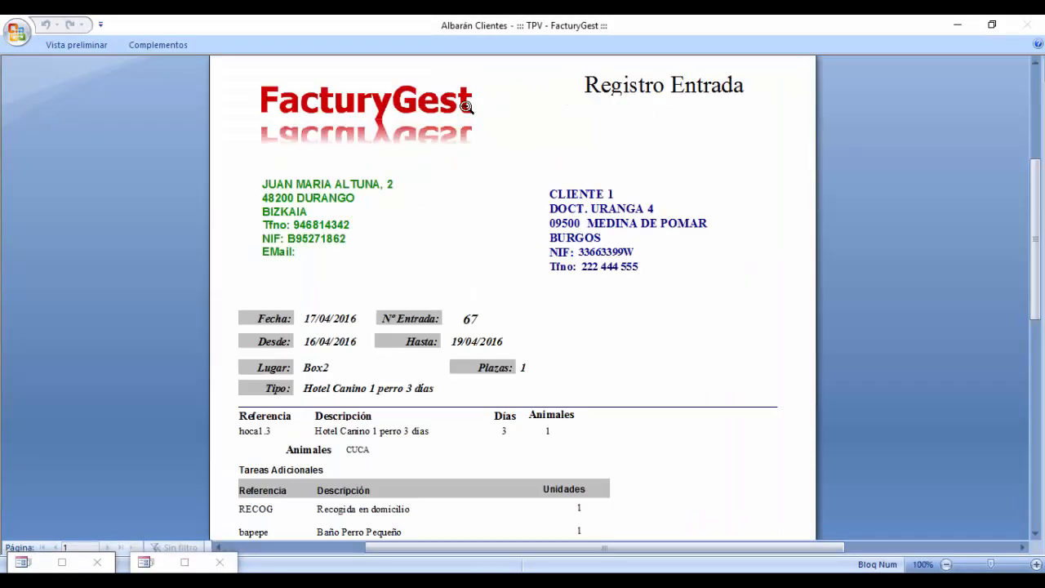
scroll(400, 347, down, 2)
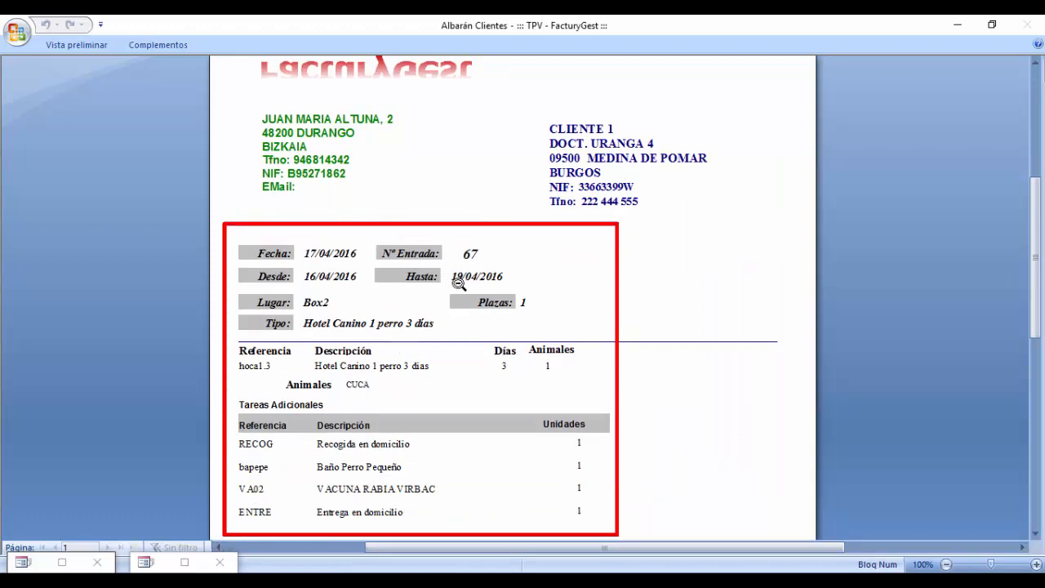
right_click(486, 286)
click(540, 418)
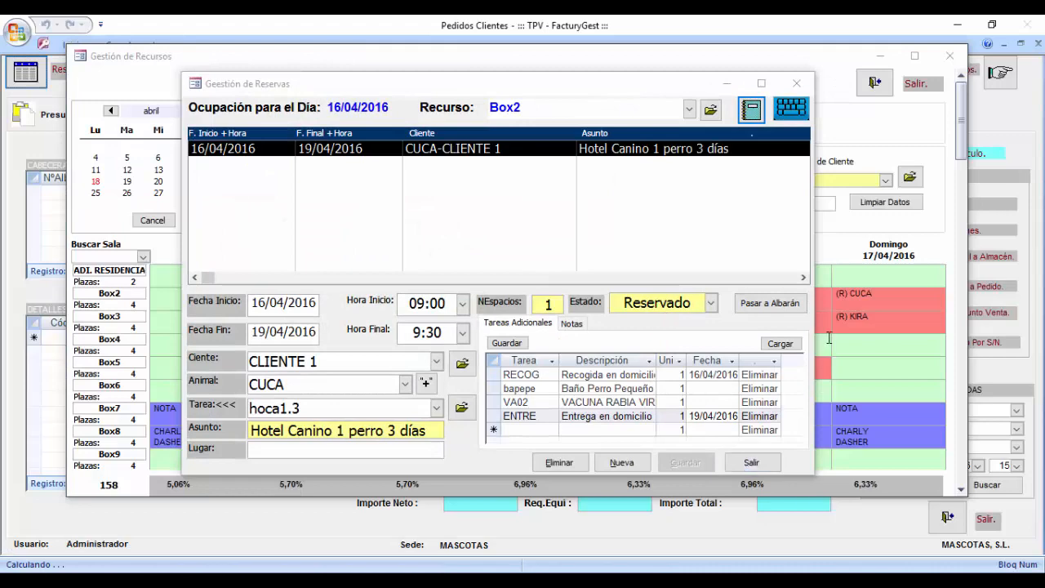
drag(694, 89, 490, 90)
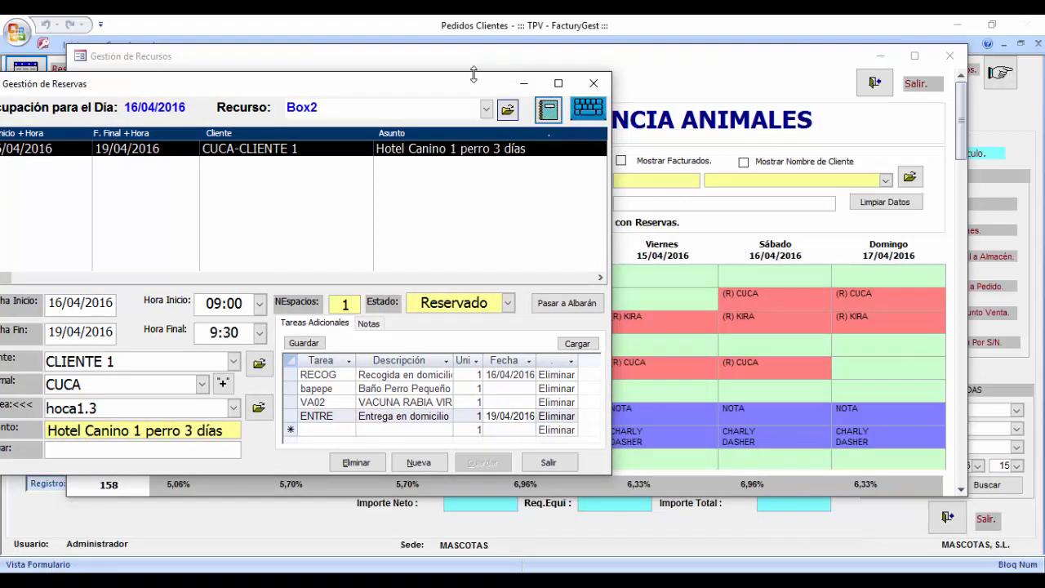
Set the status of CUCA's Box2 reservation starting 16/04/2016 to Ocupado, save it and return to the occupancy schedule.
drag(486, 92, 672, 100)
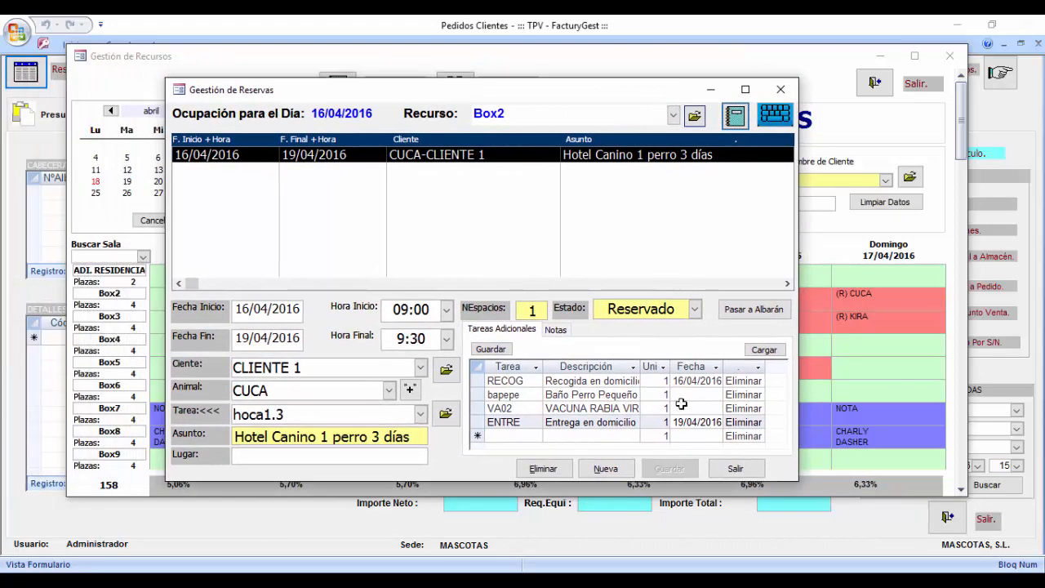
click(717, 469)
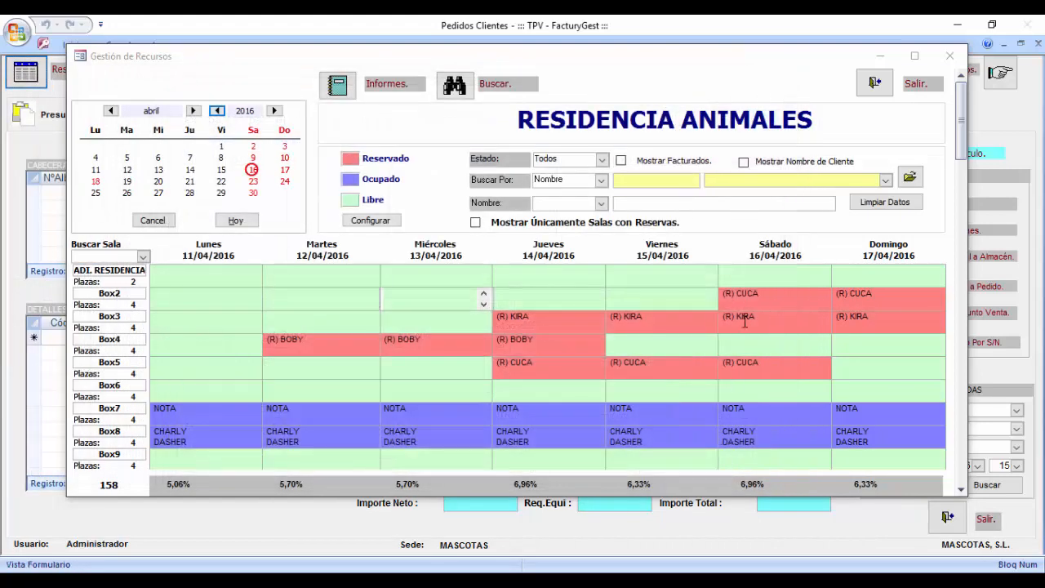
double_click(778, 294)
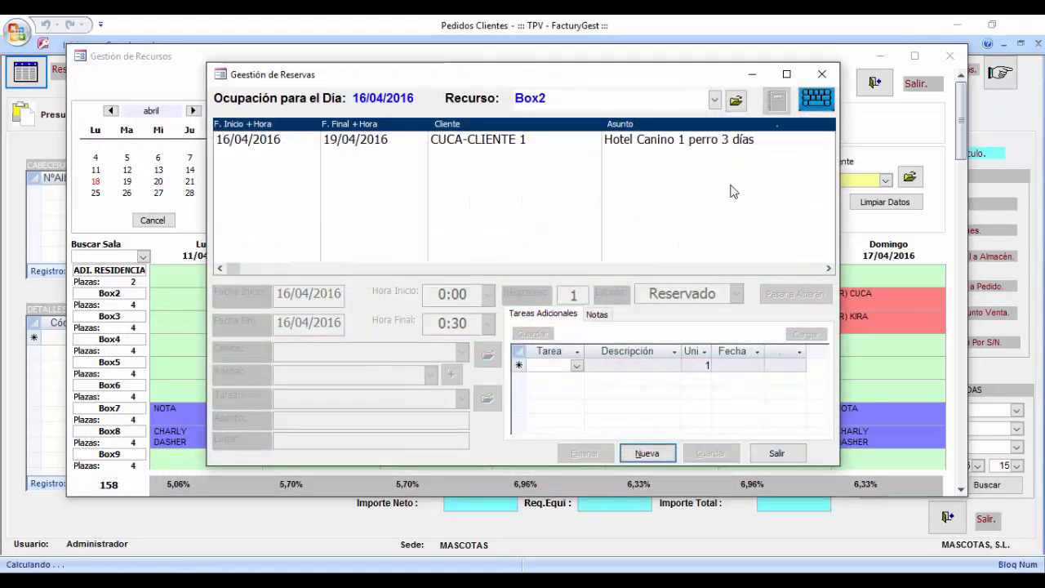
click(707, 147)
click(718, 294)
click(719, 315)
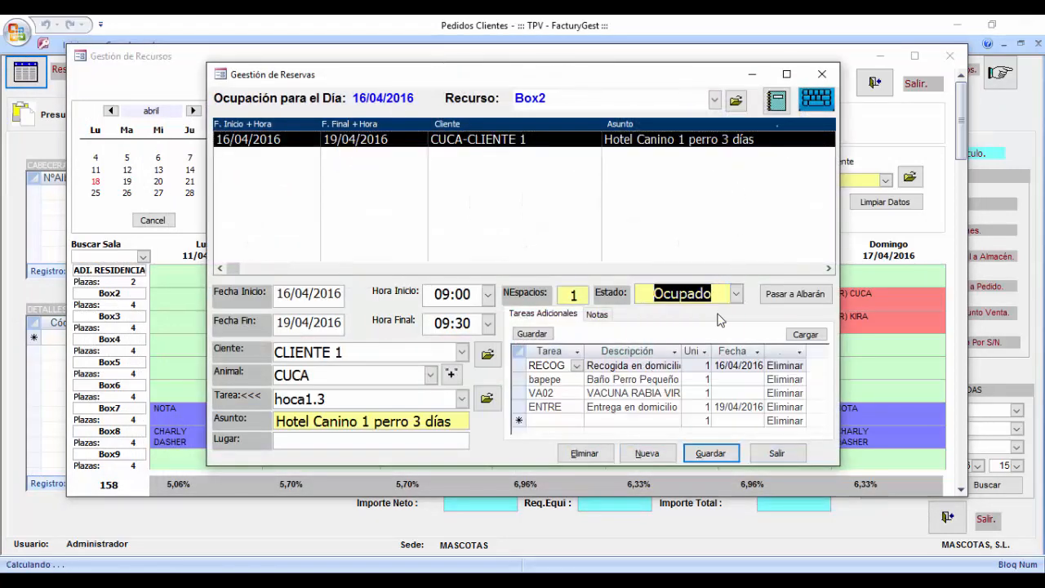
click(710, 454)
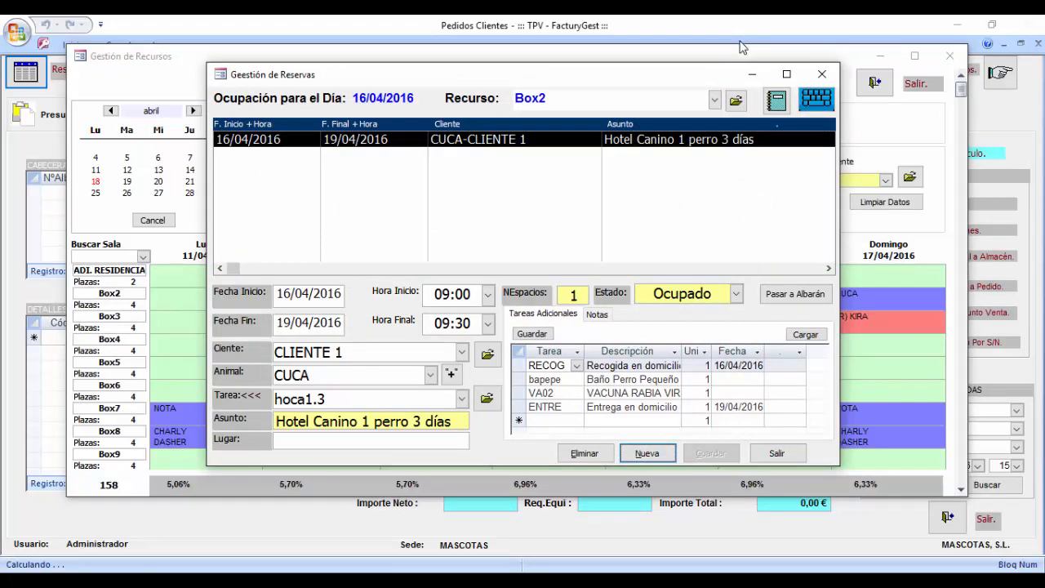
drag(701, 75, 528, 71)
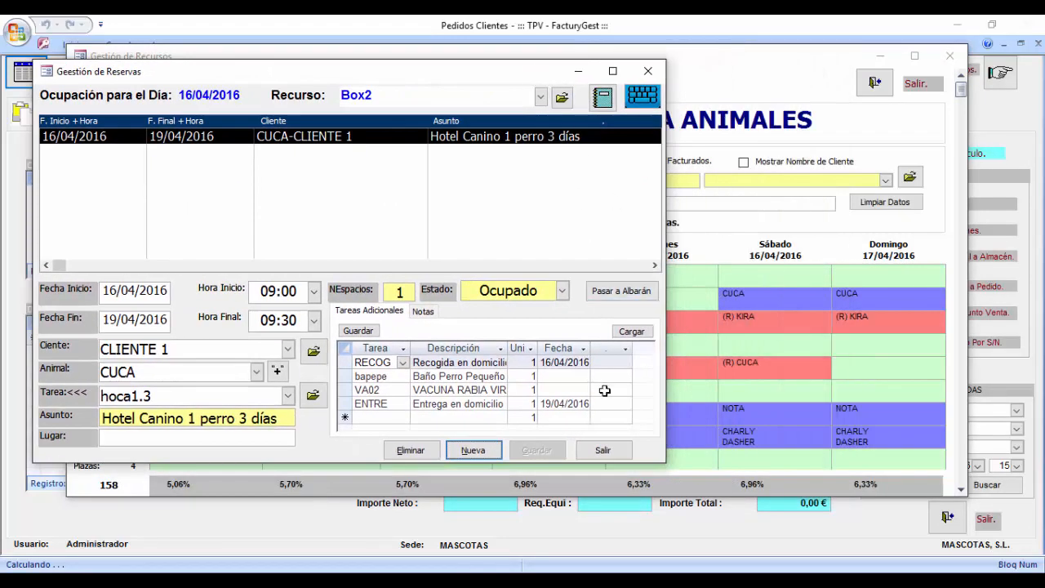
click(596, 451)
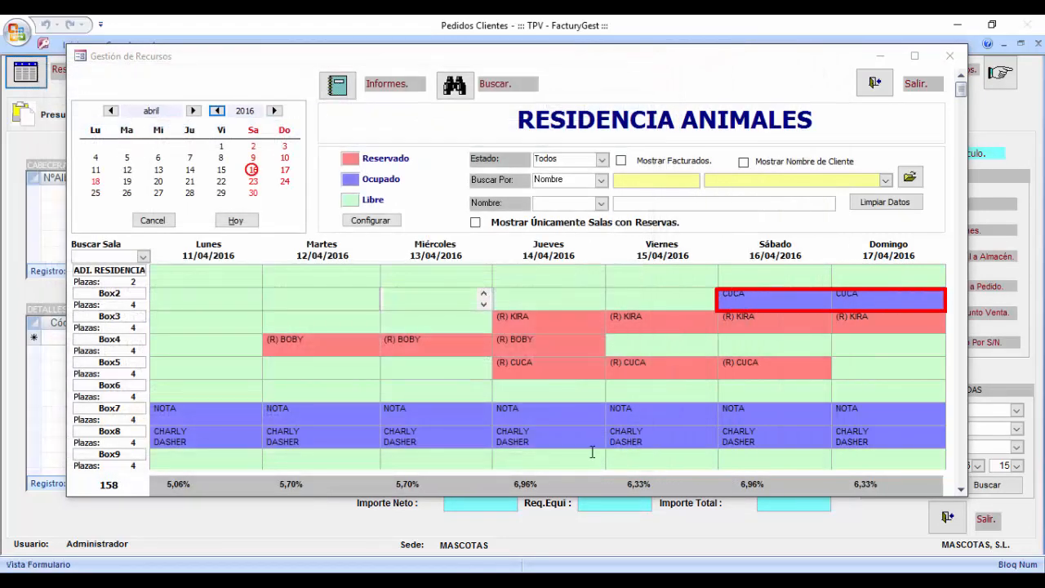
Transfer CUCA's Box2 reservation on 19/04/2016 to a delivery note and check Box2 in the occupancy schedule.
click(127, 182)
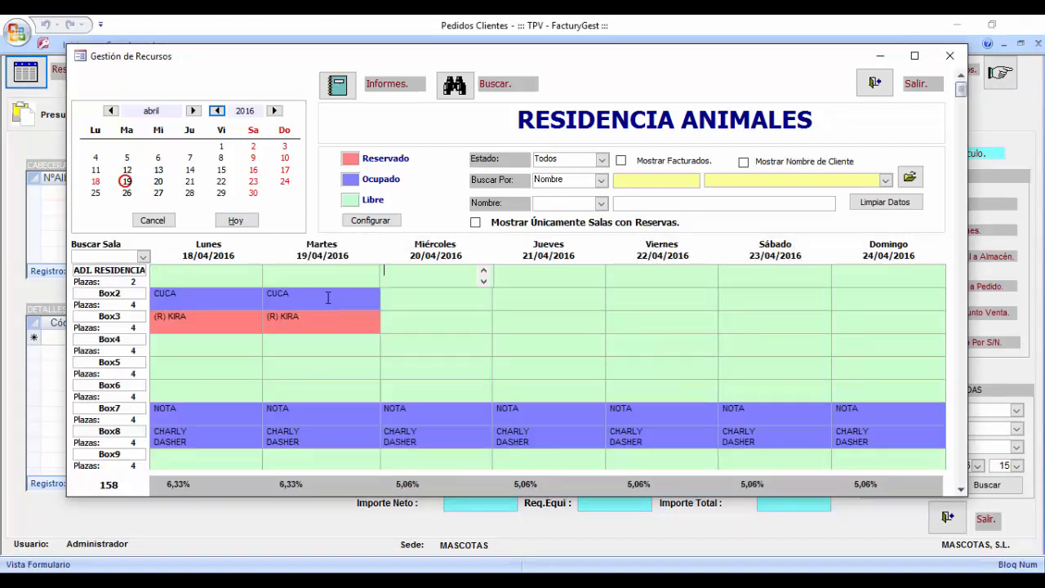
double_click(369, 299)
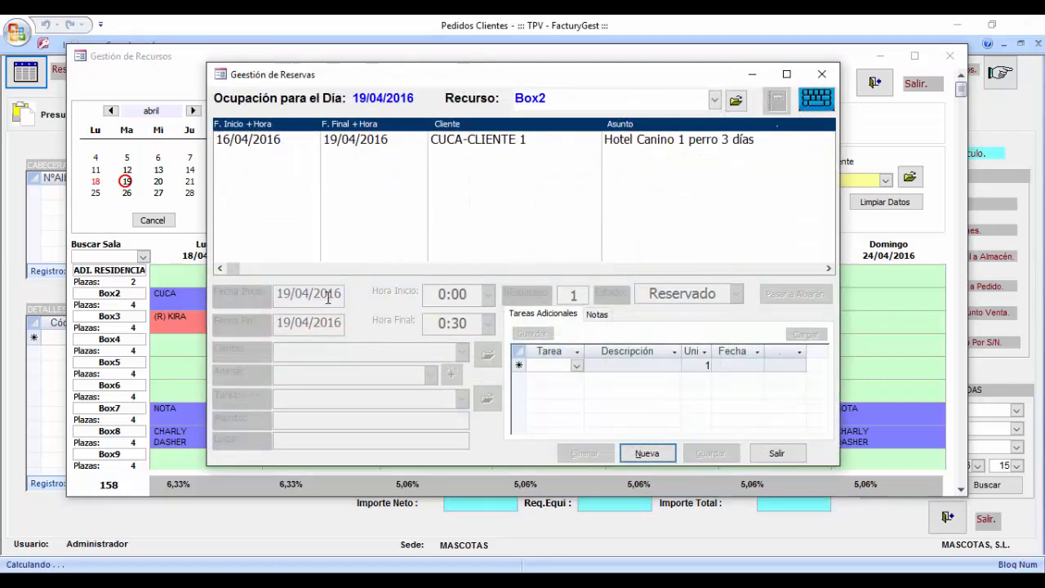
click(650, 145)
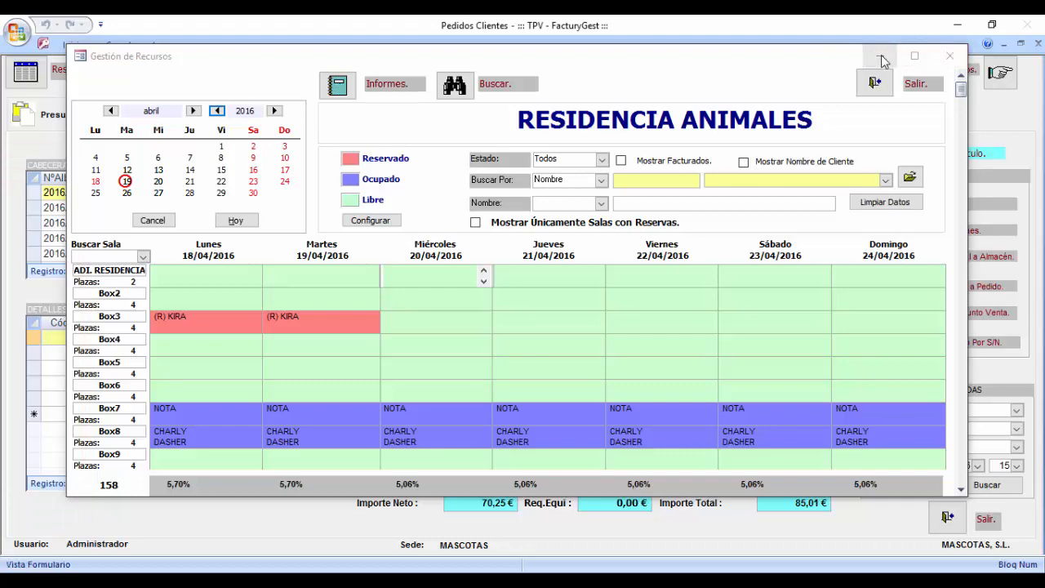
click(881, 57)
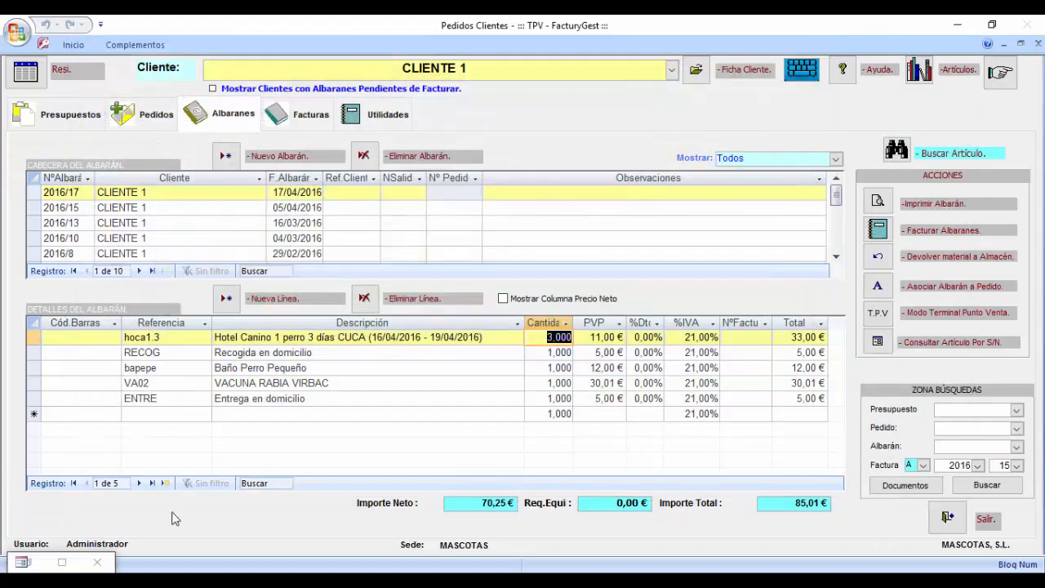
click(72, 562)
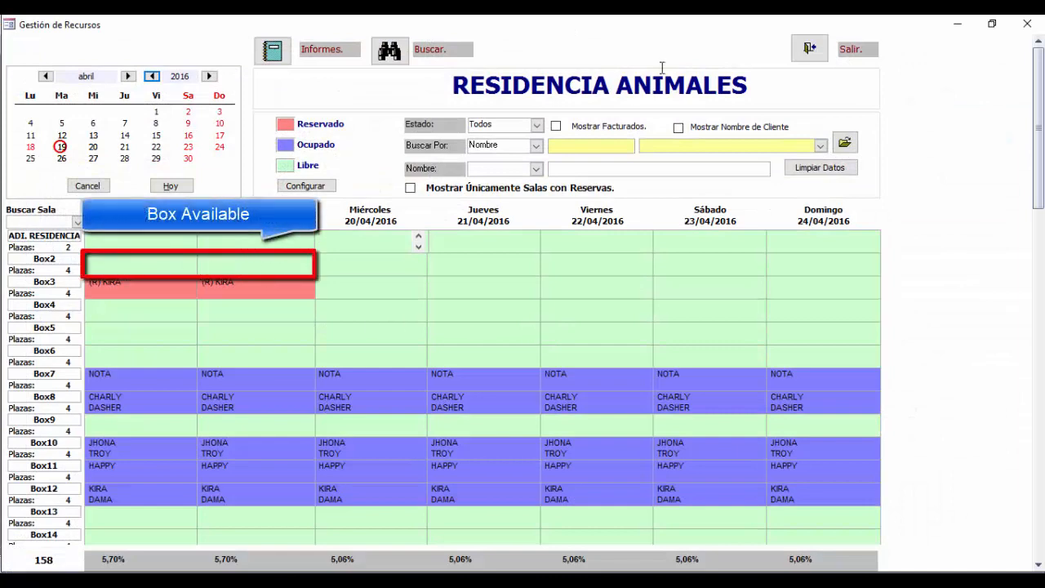
click(958, 23)
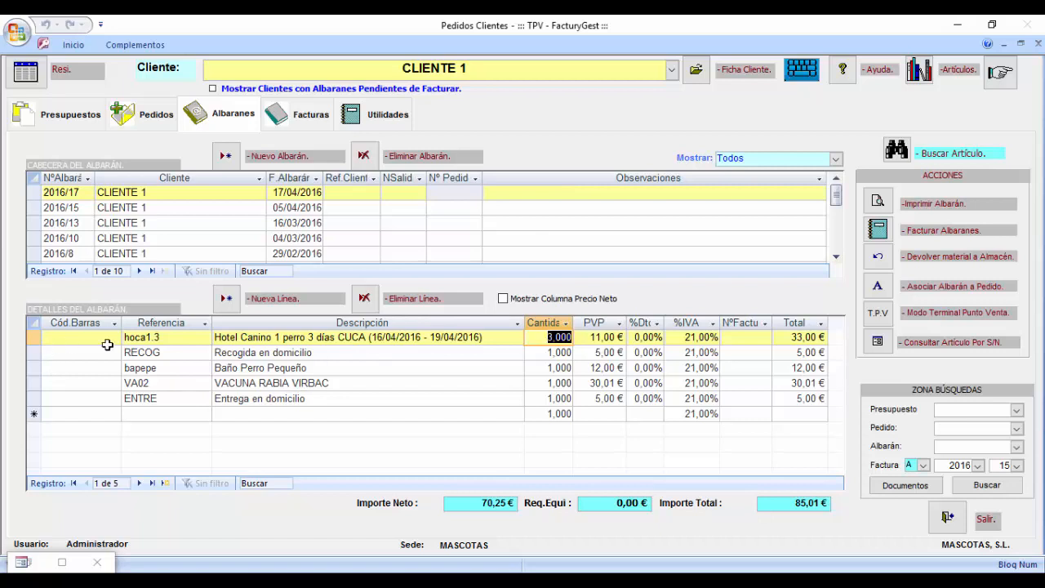
In CUCA's delivery note lines, set the RECOG quantity to 2, the bapepe price to 15 € and the VA02 price to 22 €.
drag(39, 336, 49, 396)
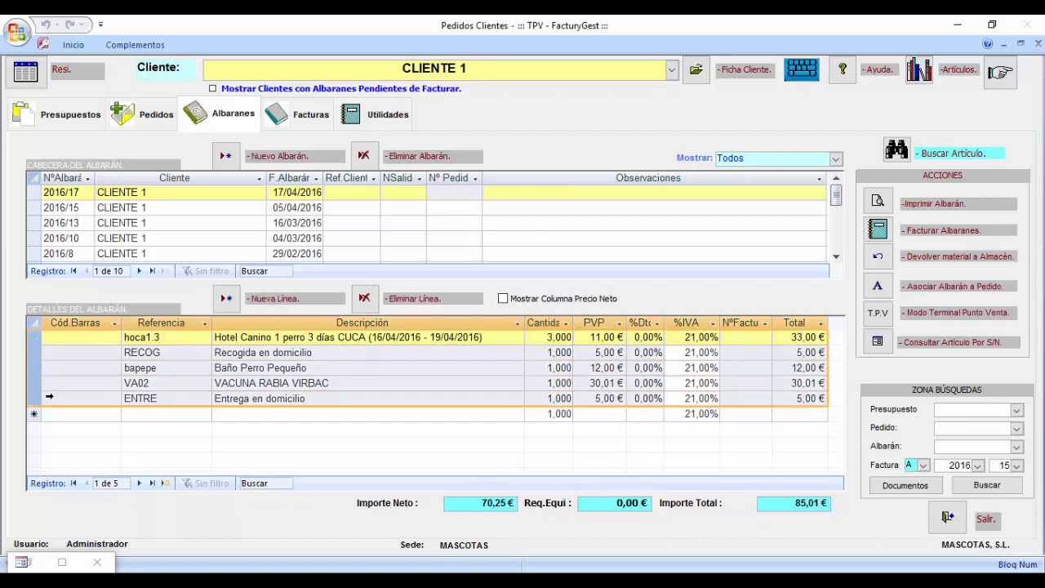
click(549, 352)
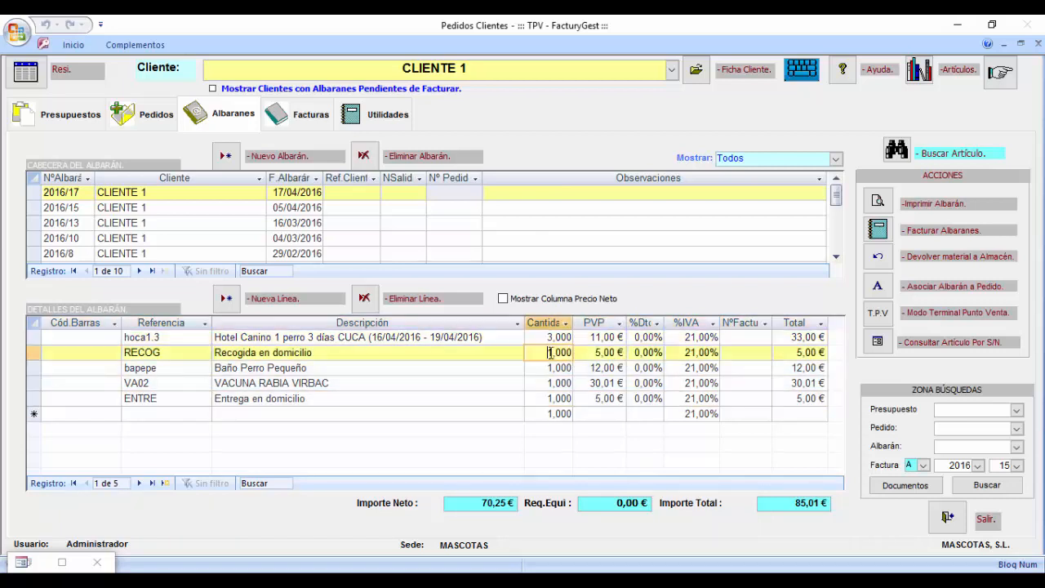
double_click(550, 352)
text(2)
double_click(603, 367)
text(15)
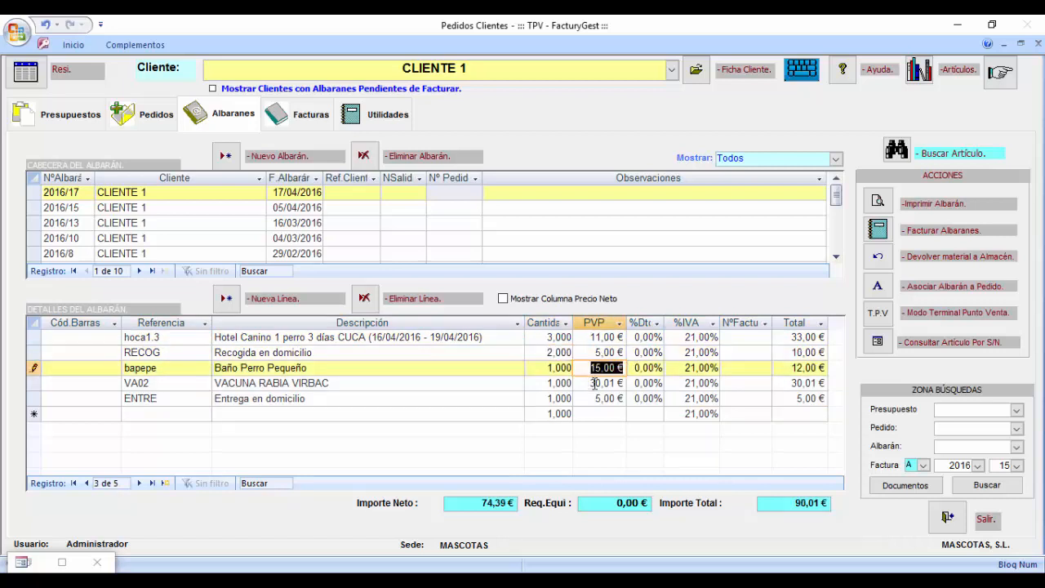
double_click(589, 382)
text(22)
double_click(597, 398)
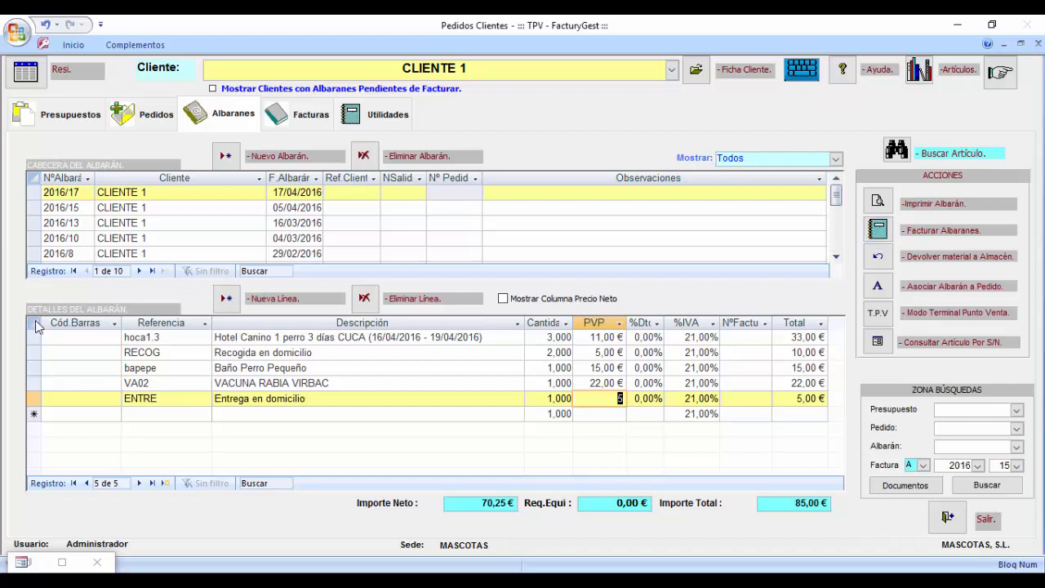
Generate the invoice preview for delivery note 2016/17 of CLIENTE 1 with the payment method Recibo.
click(32, 210)
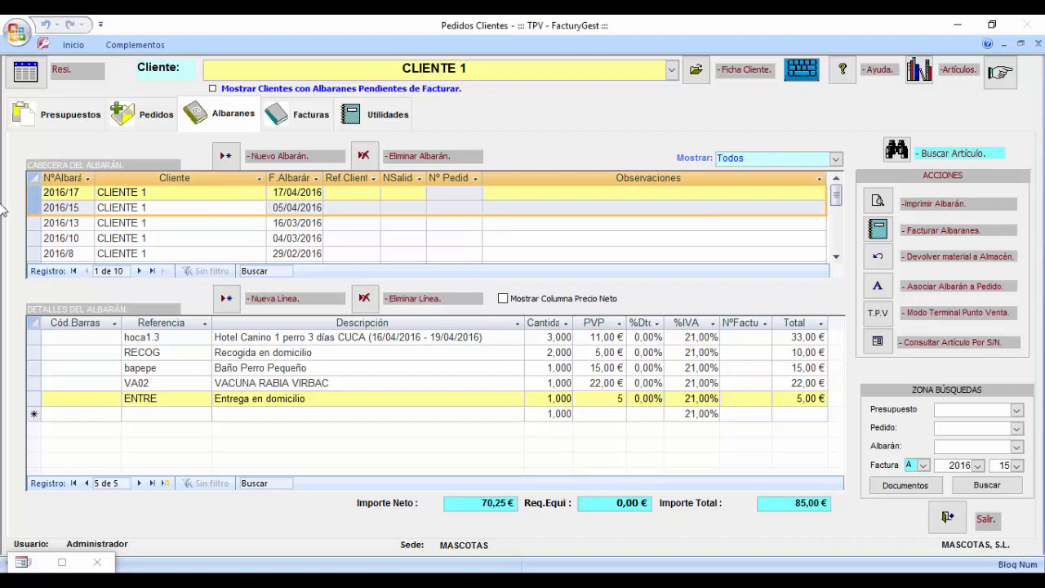
click(34, 222)
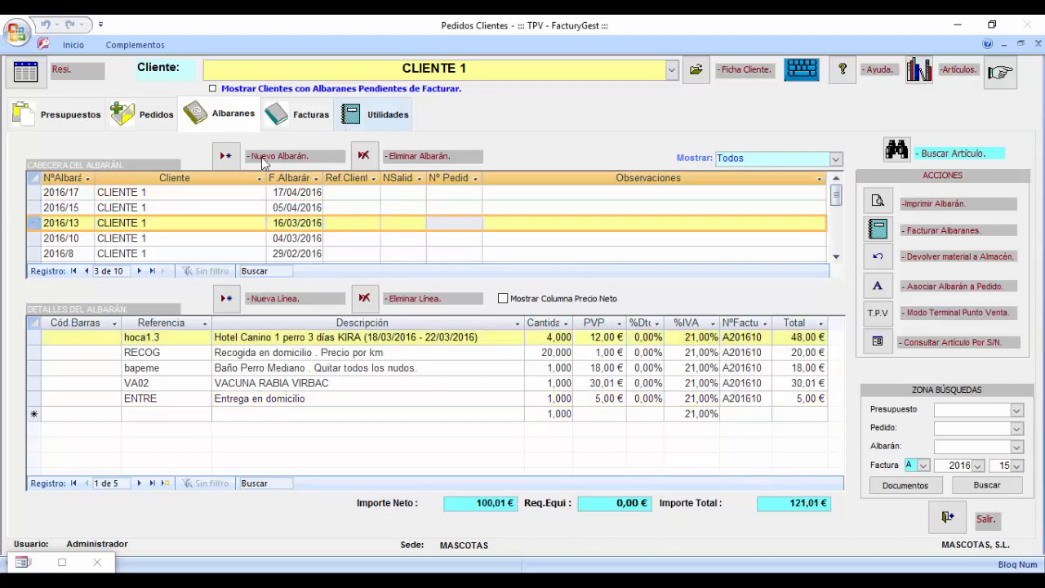
click(34, 193)
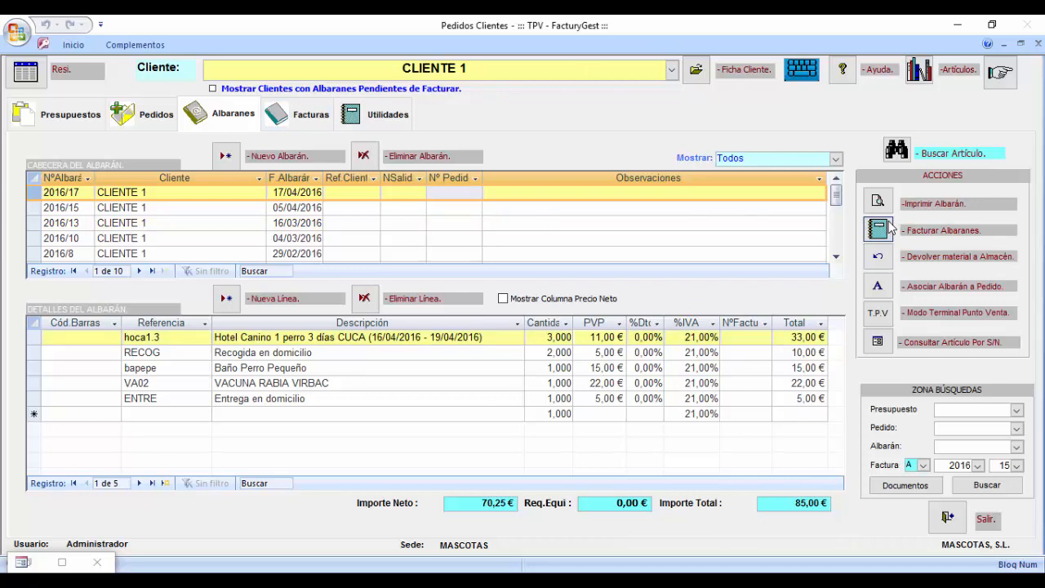
click(888, 230)
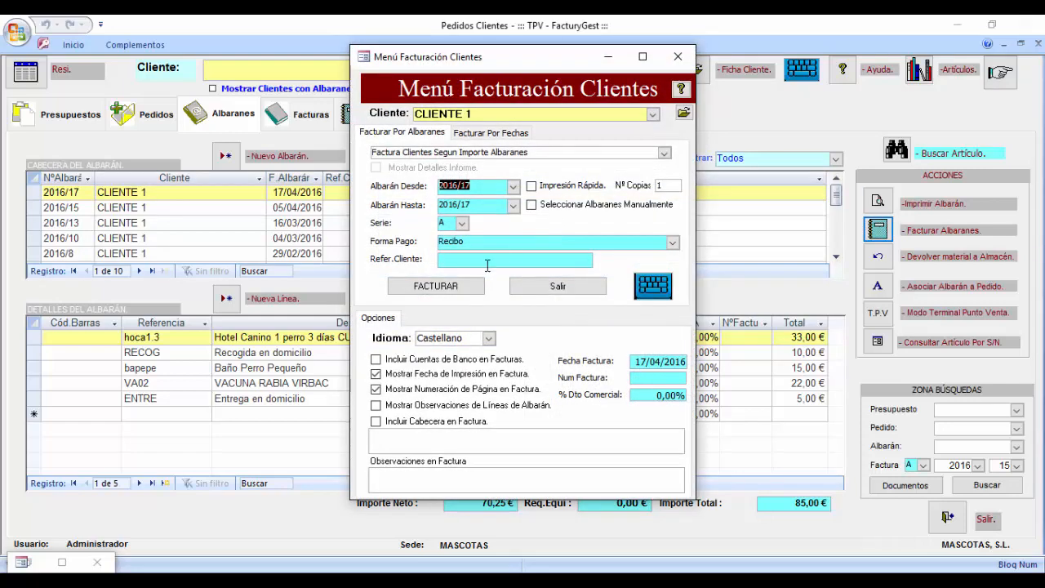
click(436, 286)
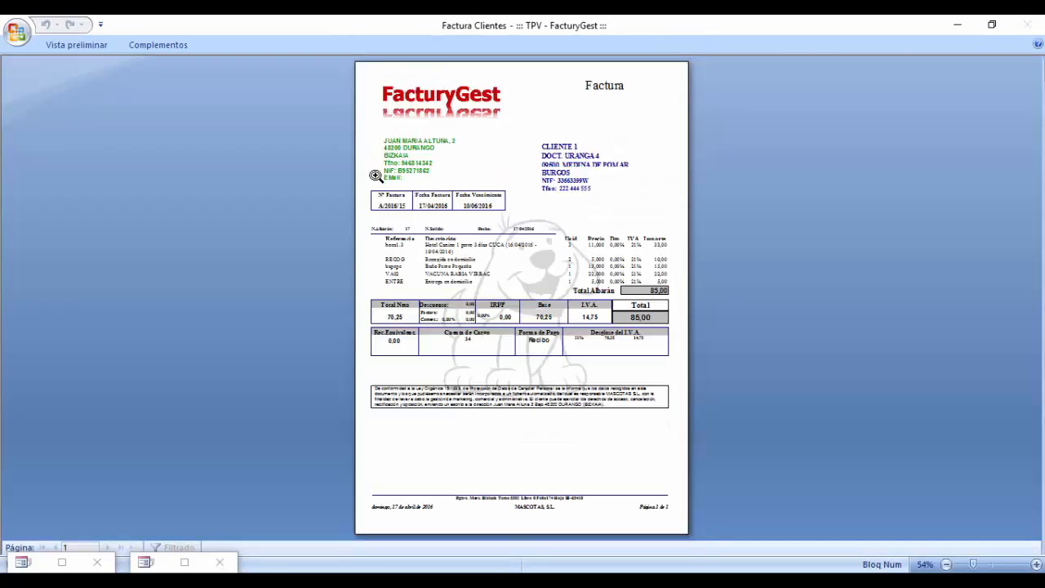
Review the invoice preview, close it, confirm invoicing the delivery note and show the client's invoices.
click(490, 160)
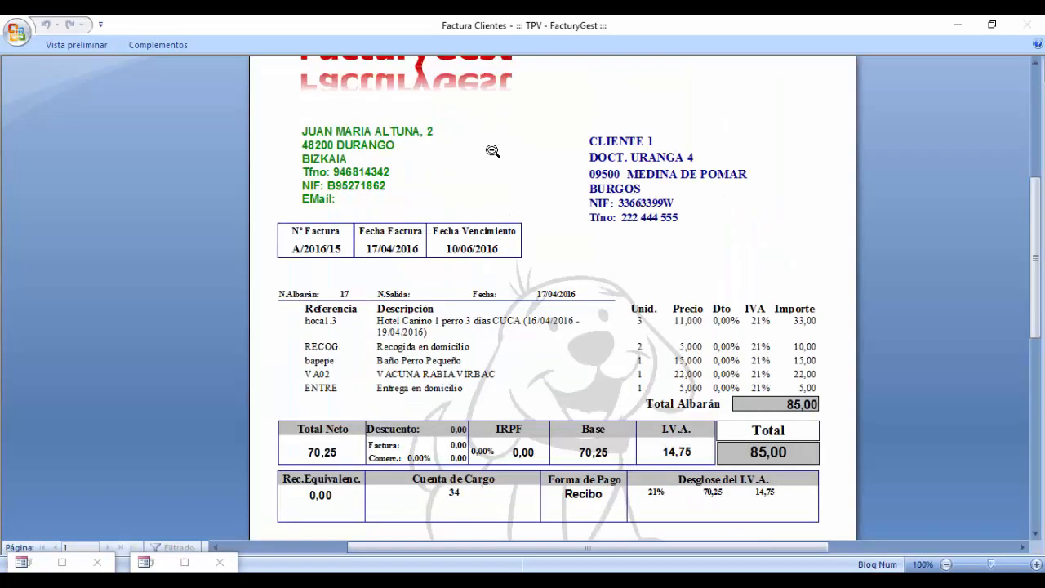
scroll(492, 151, up, 2)
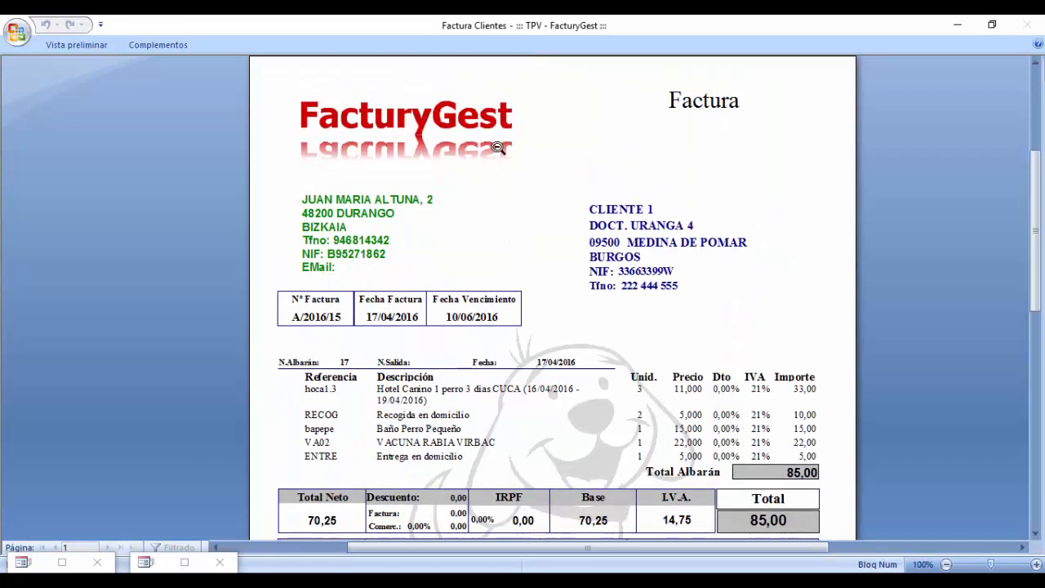
right_click(530, 247)
click(577, 378)
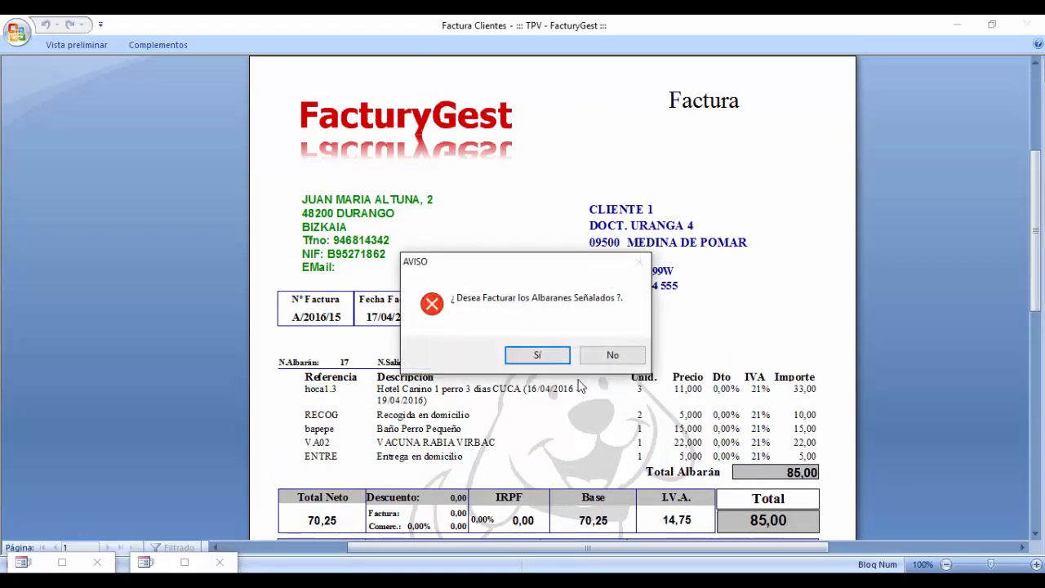
click(554, 362)
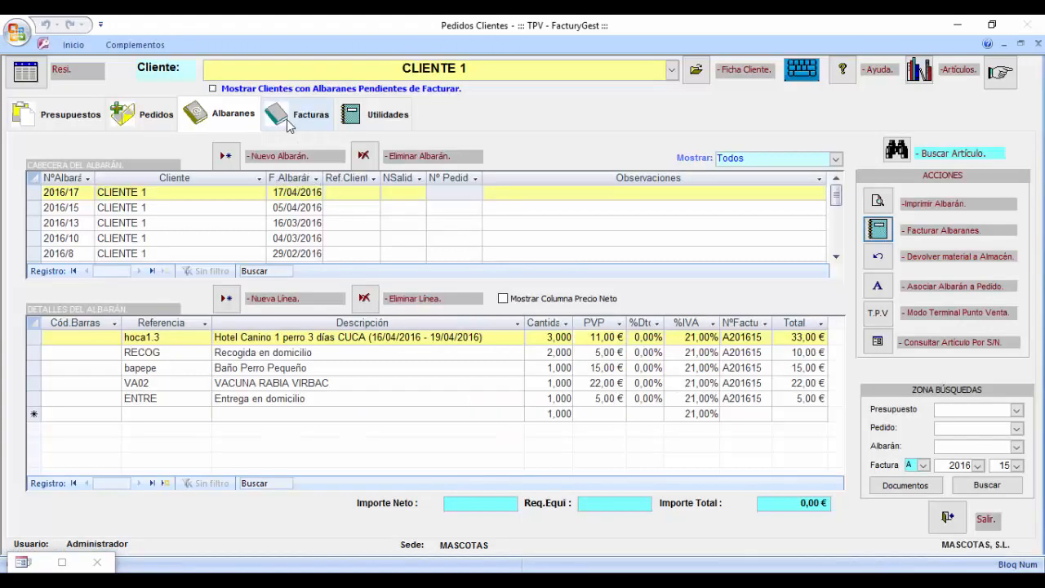
click(288, 121)
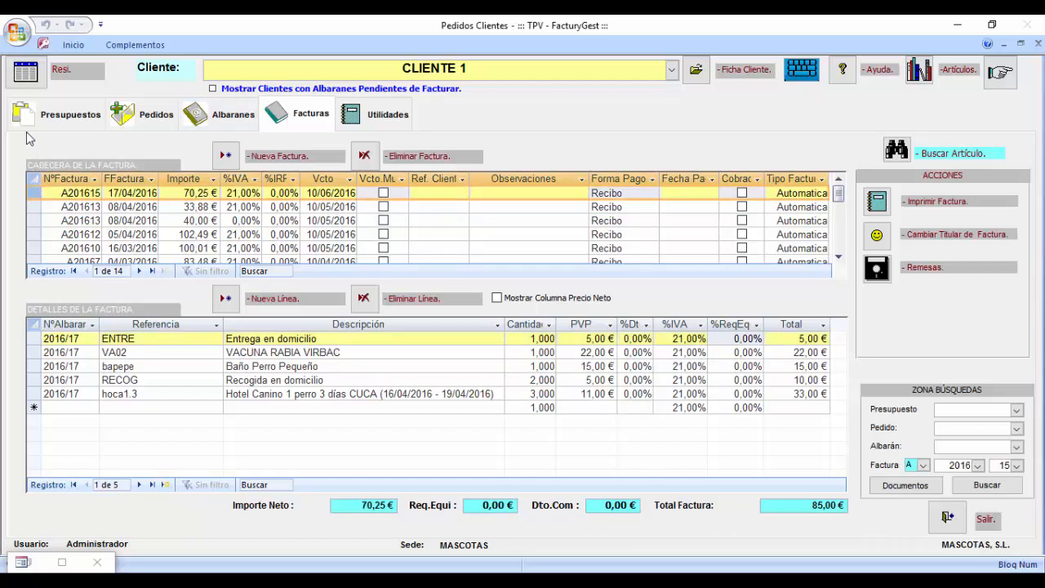
Return to the residence's occupancy schedule in a reduced window and open the reservation search.
click(28, 74)
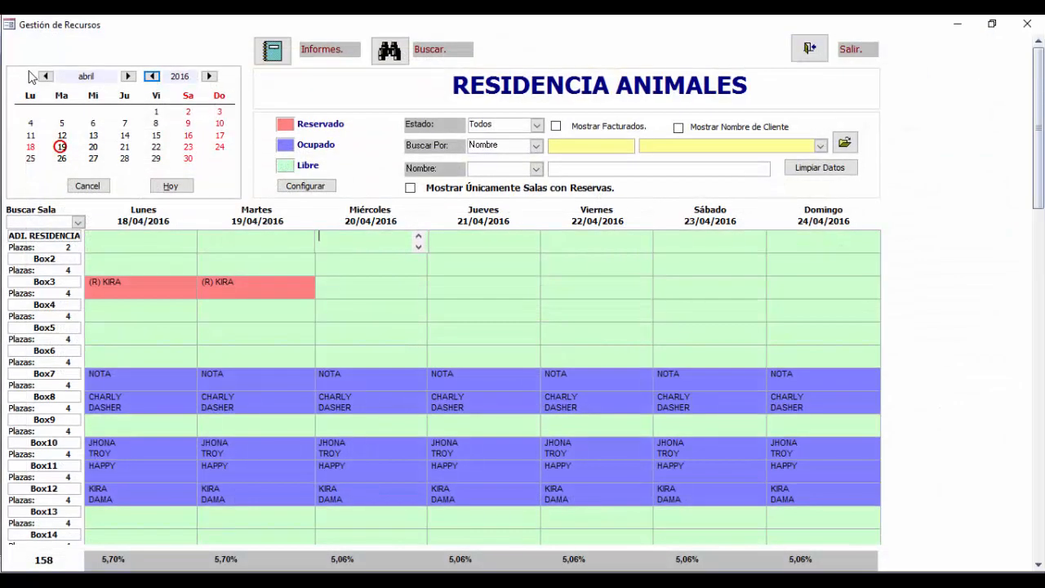
click(992, 24)
mouse_move(733, 62)
mouse_down()
mouse_move(737, 31)
mouse_move(736, 62)
mouse_up()
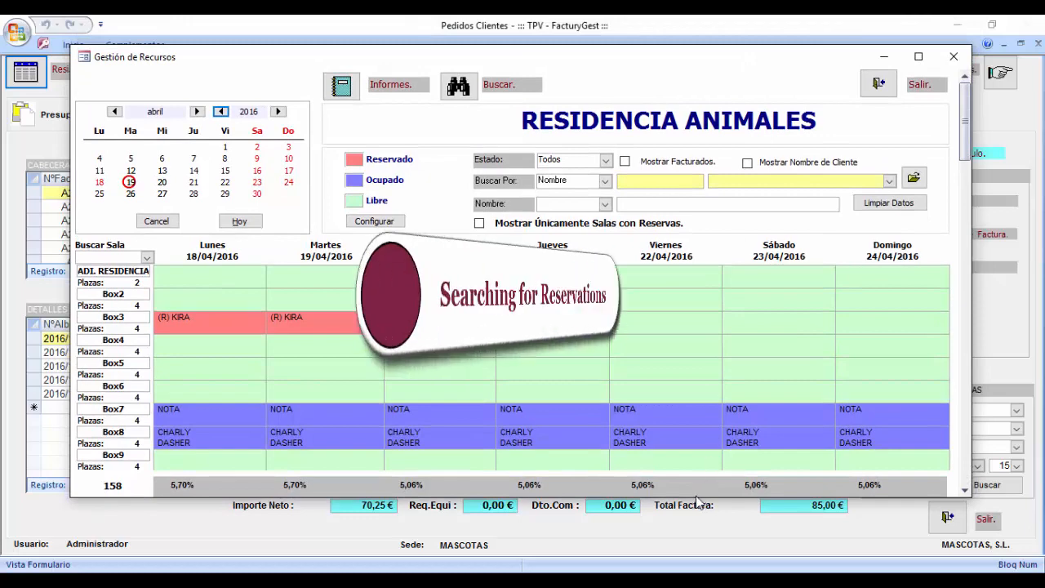
click(462, 91)
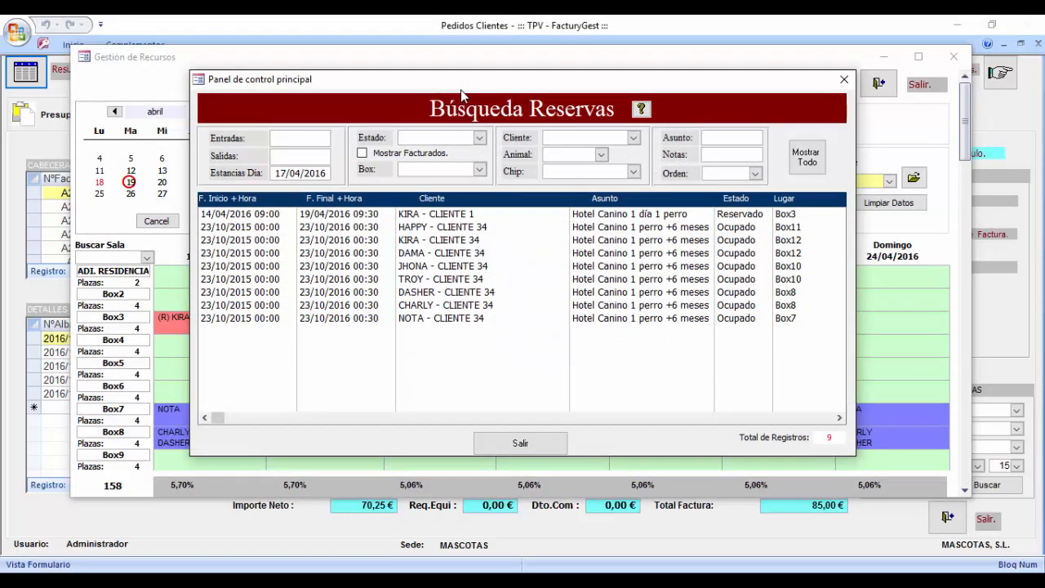
Check the date pickers for the Entradas and Salidas filters of the reservation search without choosing a date.
double_click(291, 138)
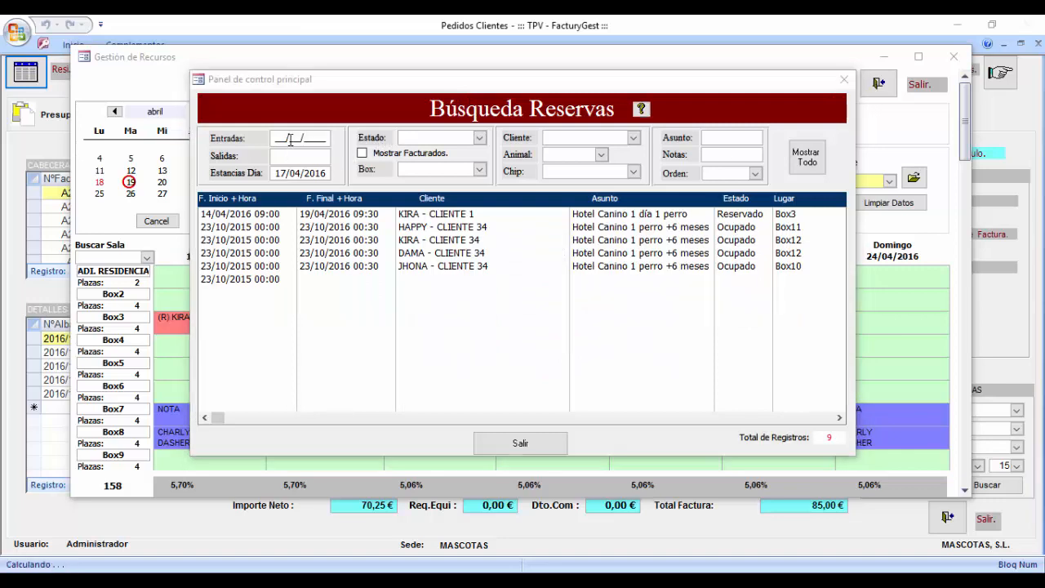
click(586, 158)
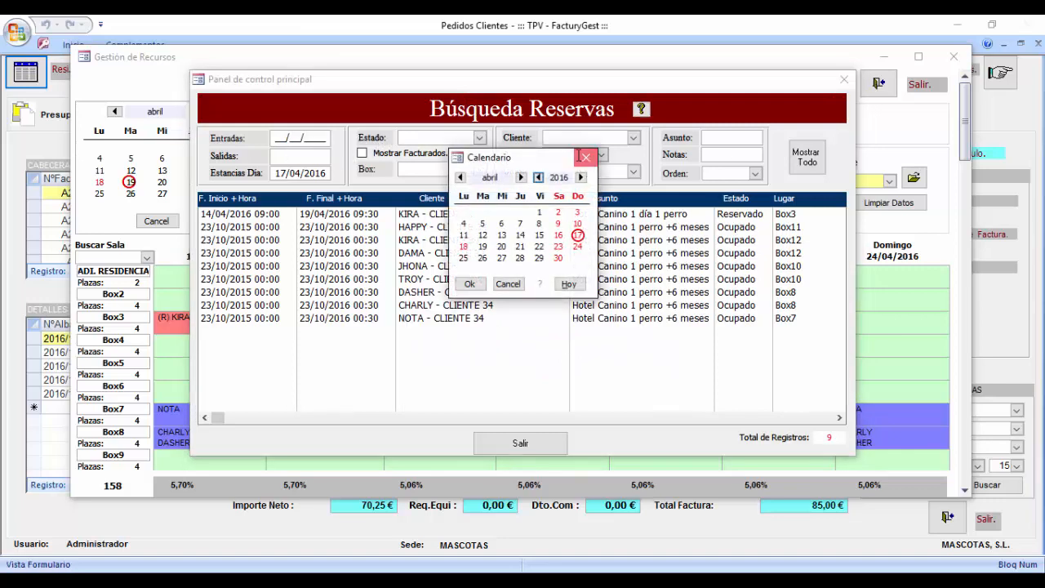
double_click(291, 157)
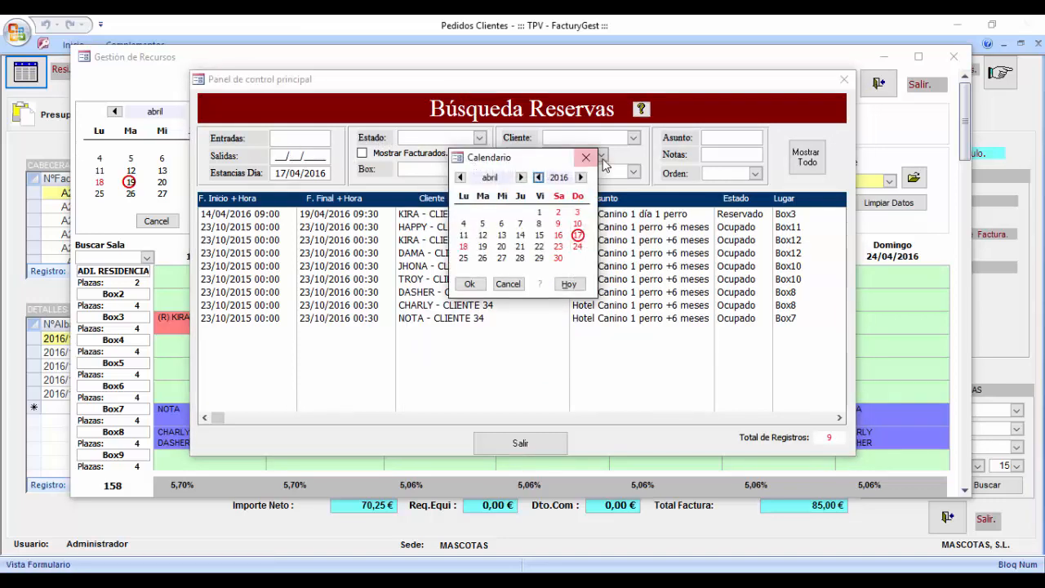
click(585, 158)
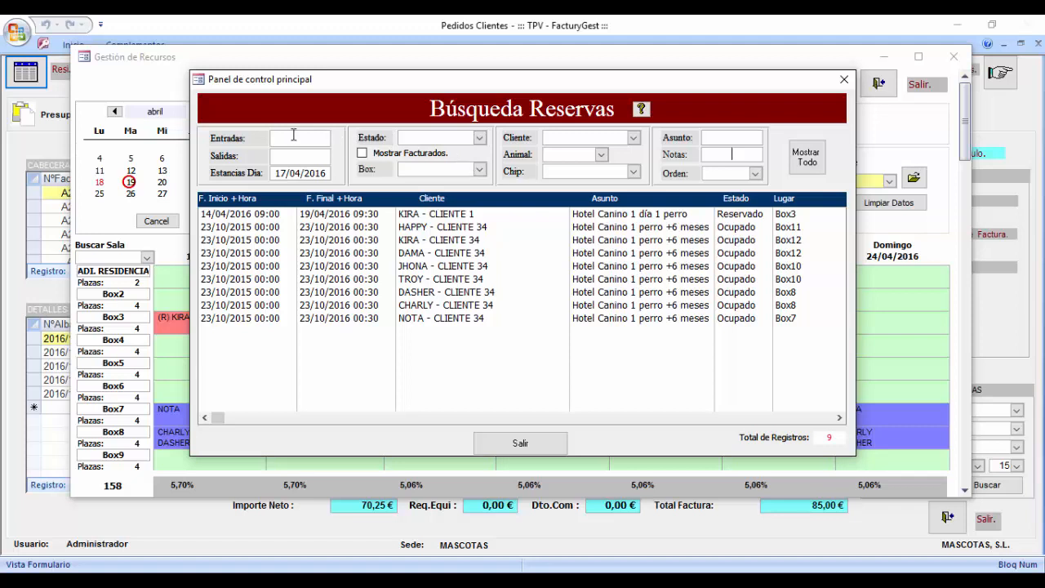
Review the search's Estado, Cliente and Orden options, and show CLIENTE 1's KIRA reservation for Box3 in the schedule.
click(479, 137)
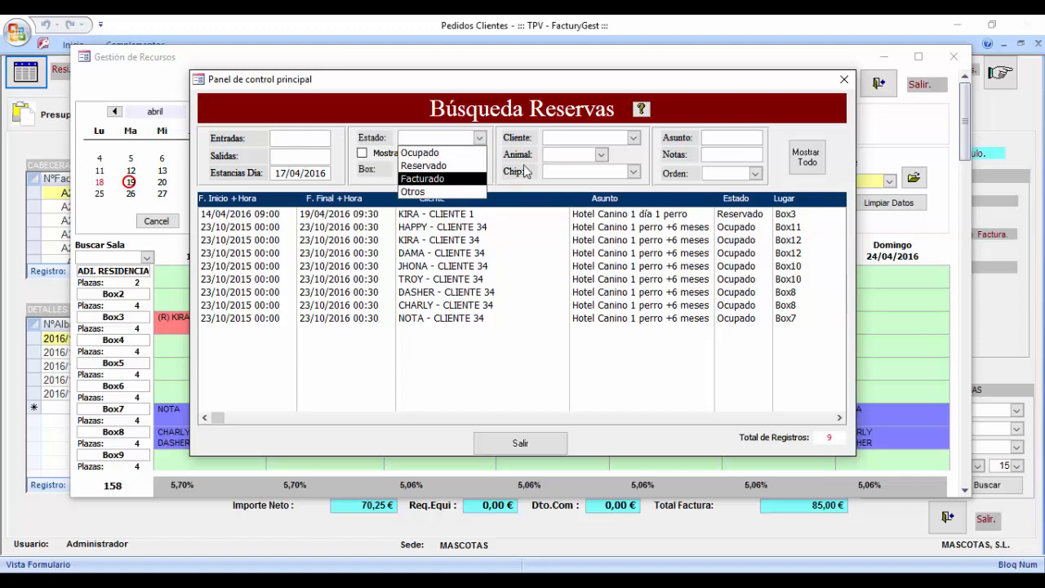
click(634, 138)
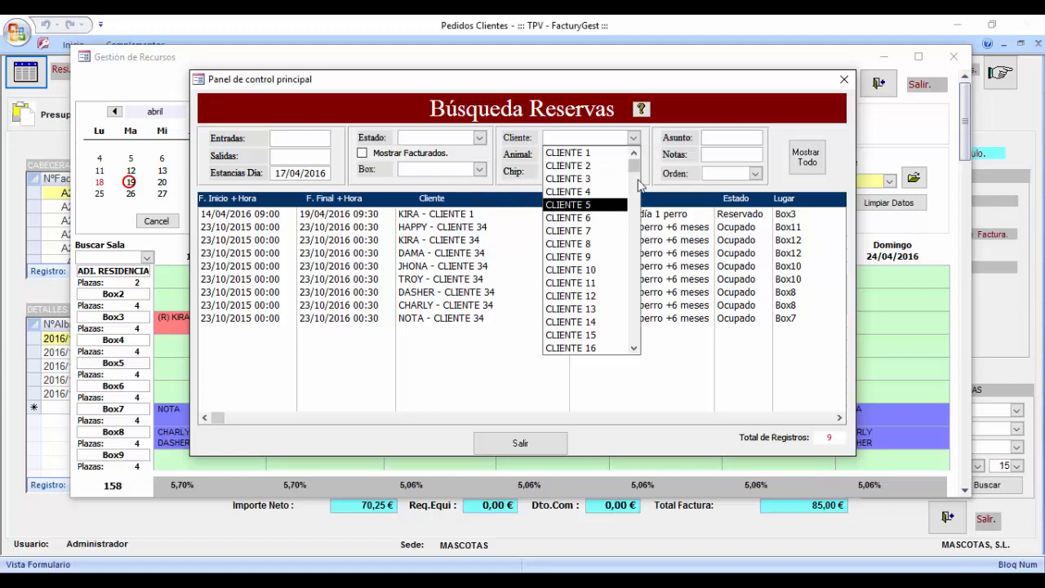
click(654, 179)
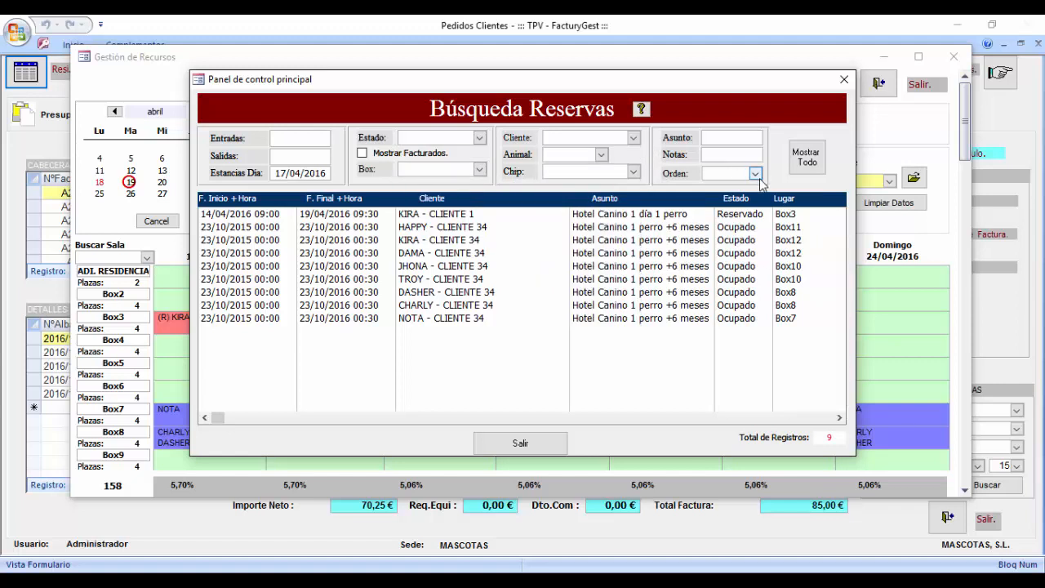
click(757, 175)
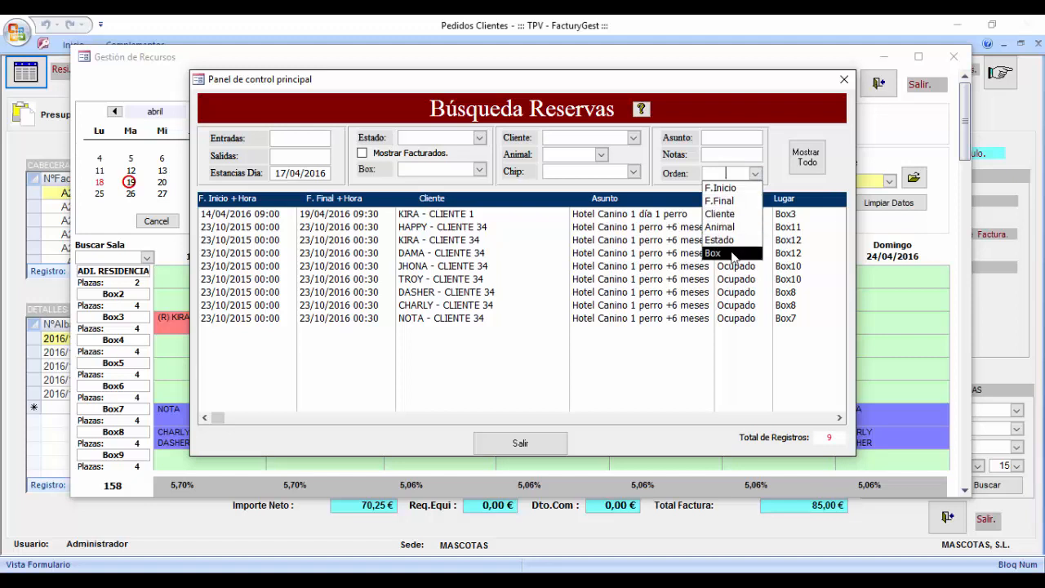
click(438, 216)
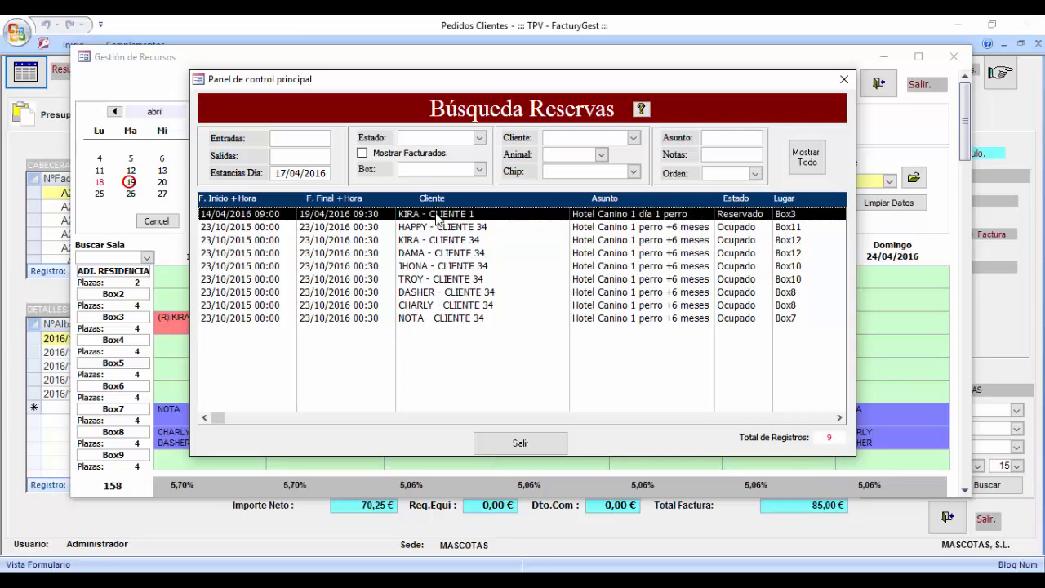
double_click(437, 216)
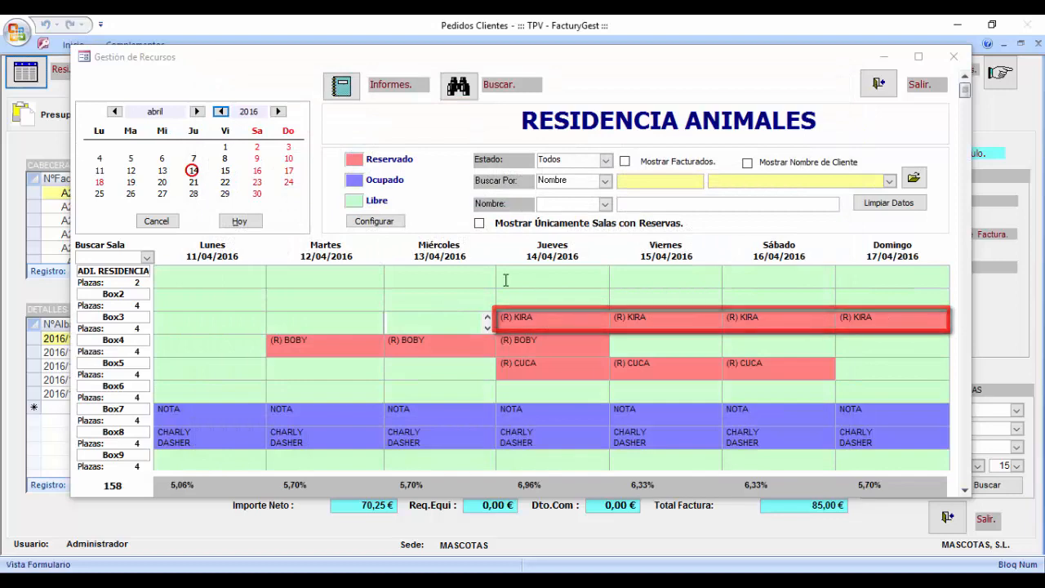
Preview the residence's arrivals report for 16/04/2016 from the reports menu, review it and close it.
click(348, 94)
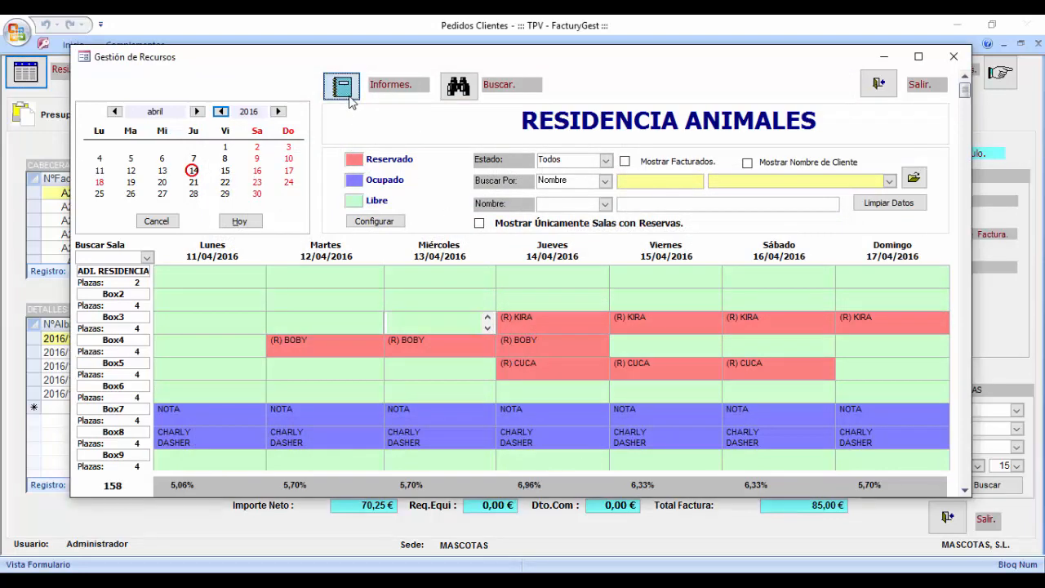
click(467, 165)
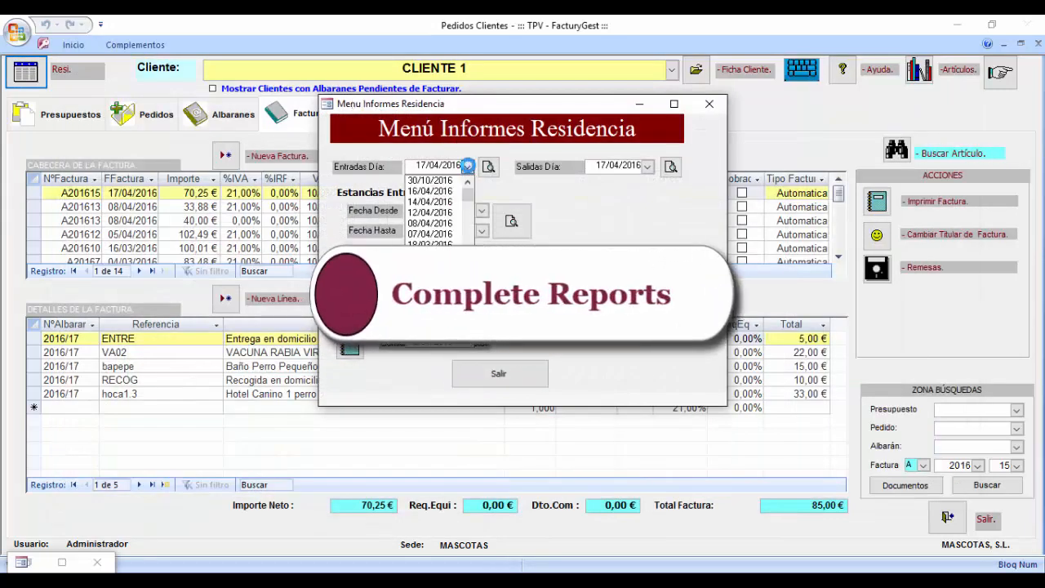
click(427, 165)
text(7)
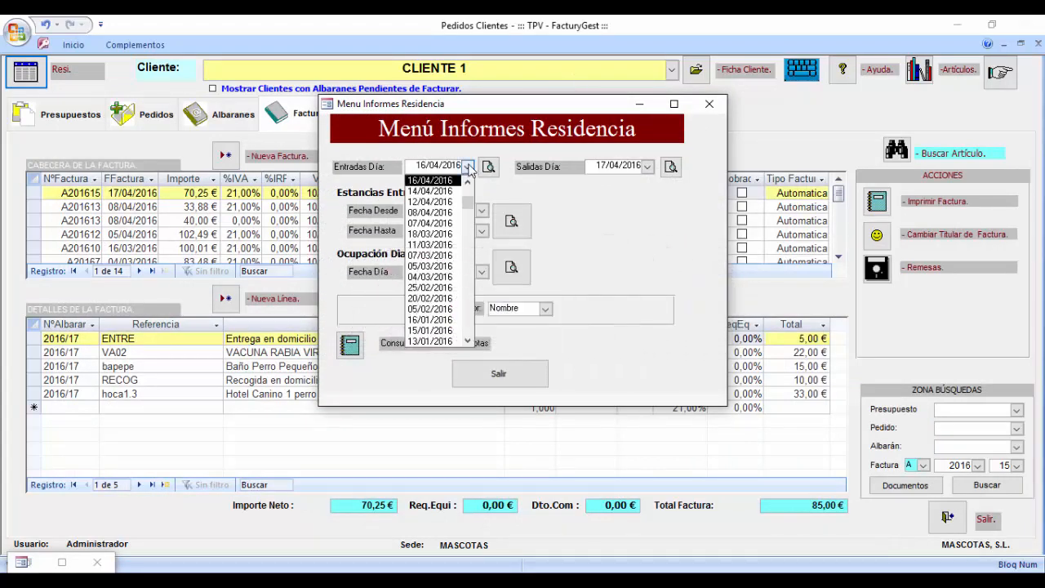
click(489, 166)
click(519, 123)
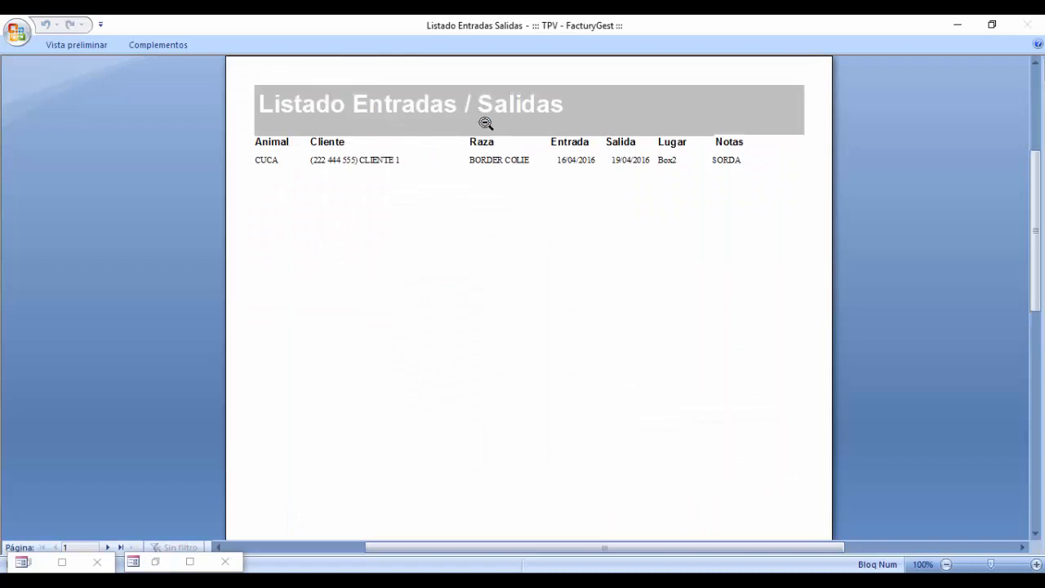
right_click(423, 165)
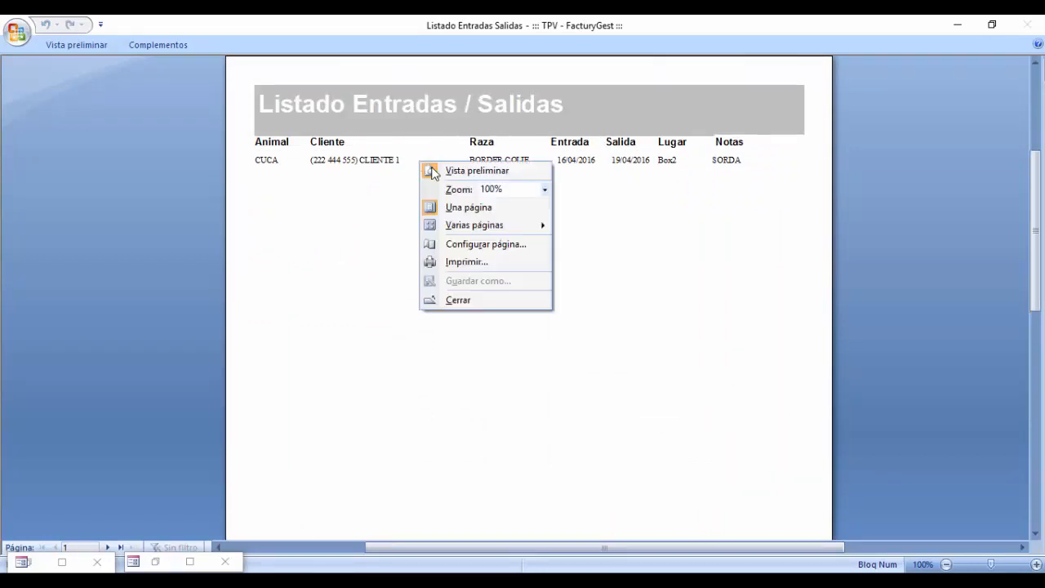
click(484, 303)
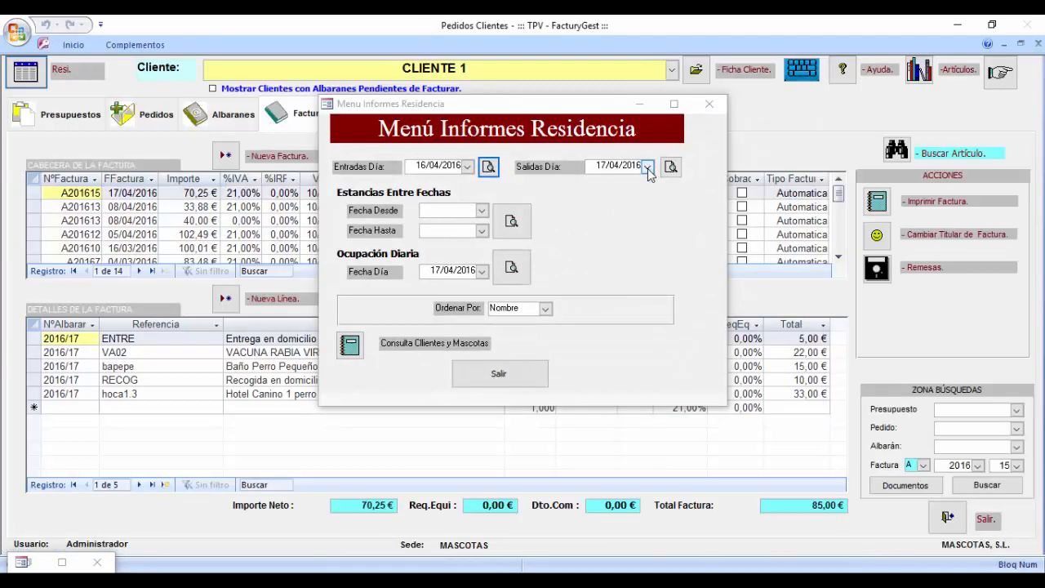
Exit the residence reports, the occupancy schedule and the client orders to return to the main control panel.
click(510, 226)
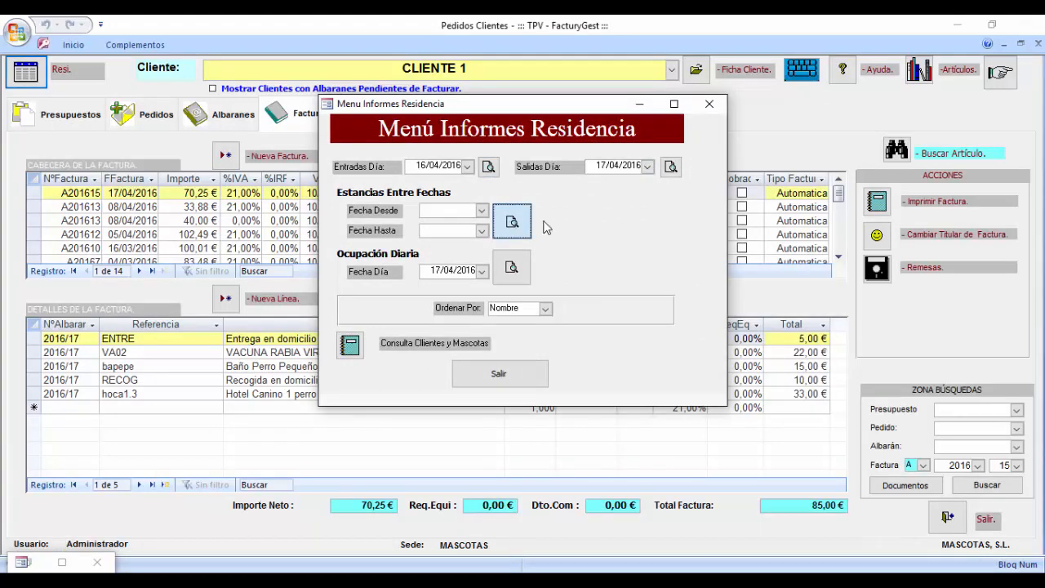
click(501, 373)
click(921, 86)
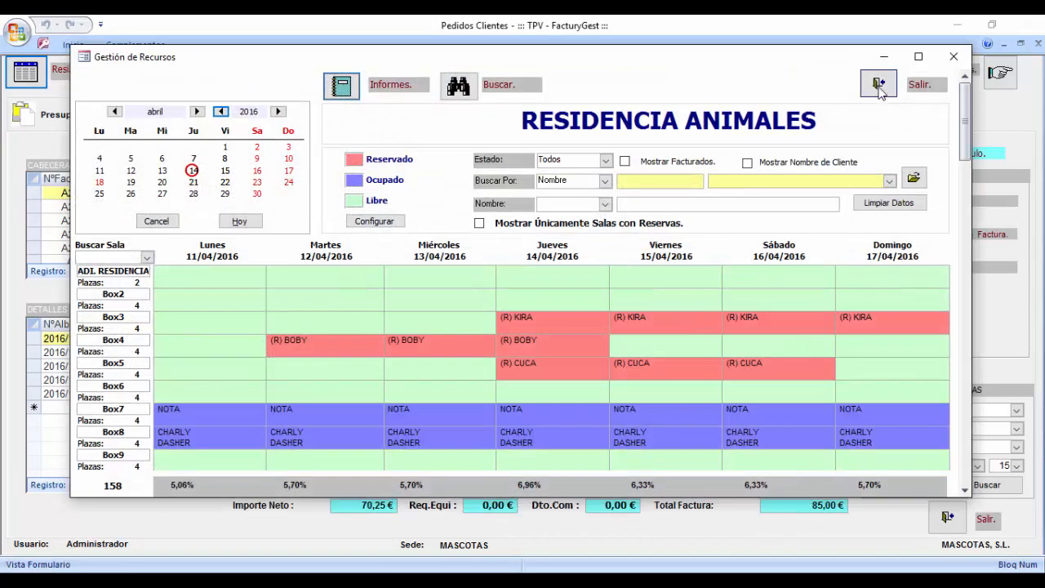
click(945, 517)
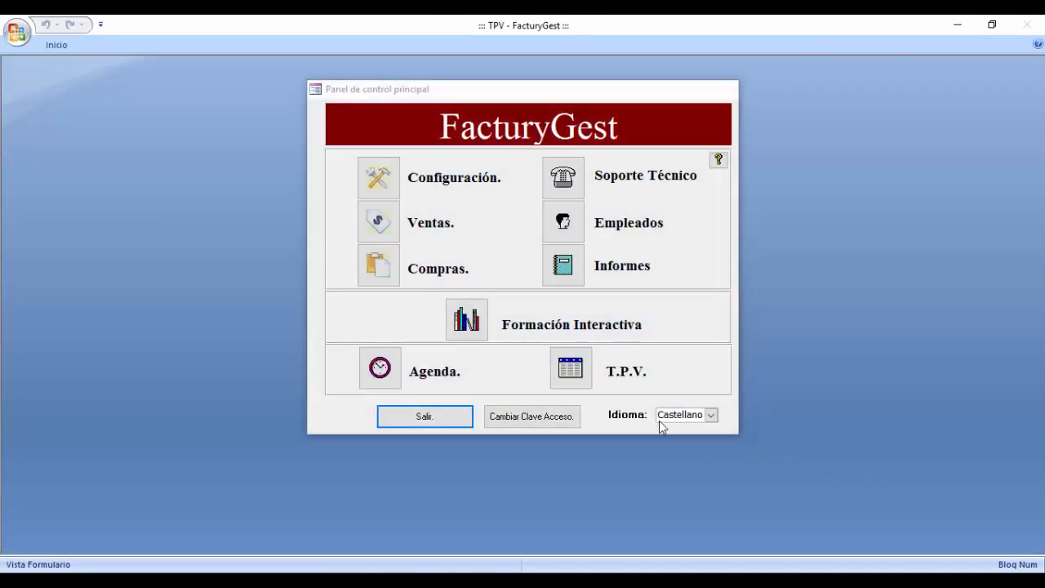
Open the appointment calendar, look through its weekly and daily views and return to the monthly view.
click(387, 377)
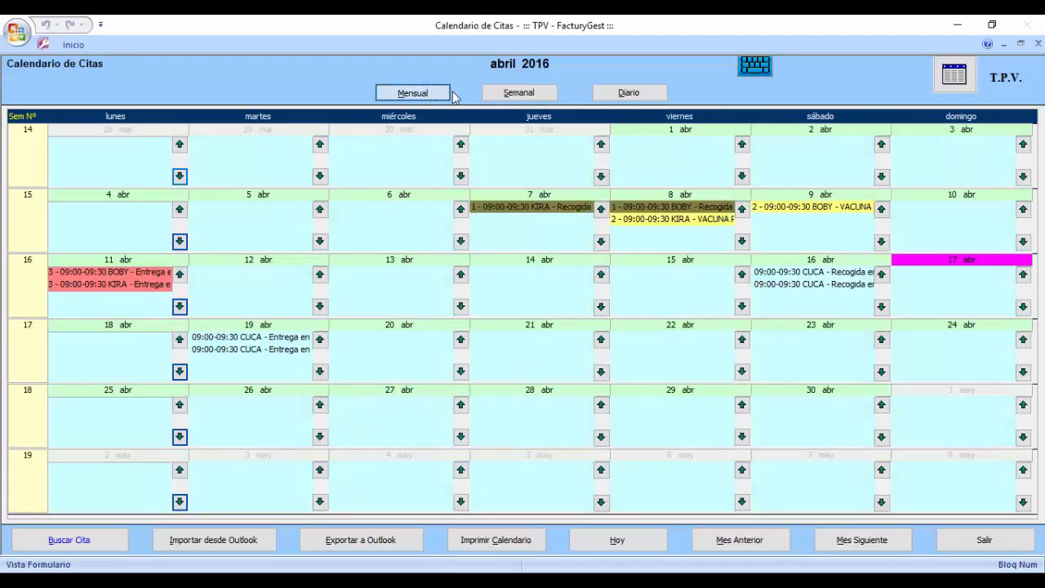
click(521, 97)
click(628, 93)
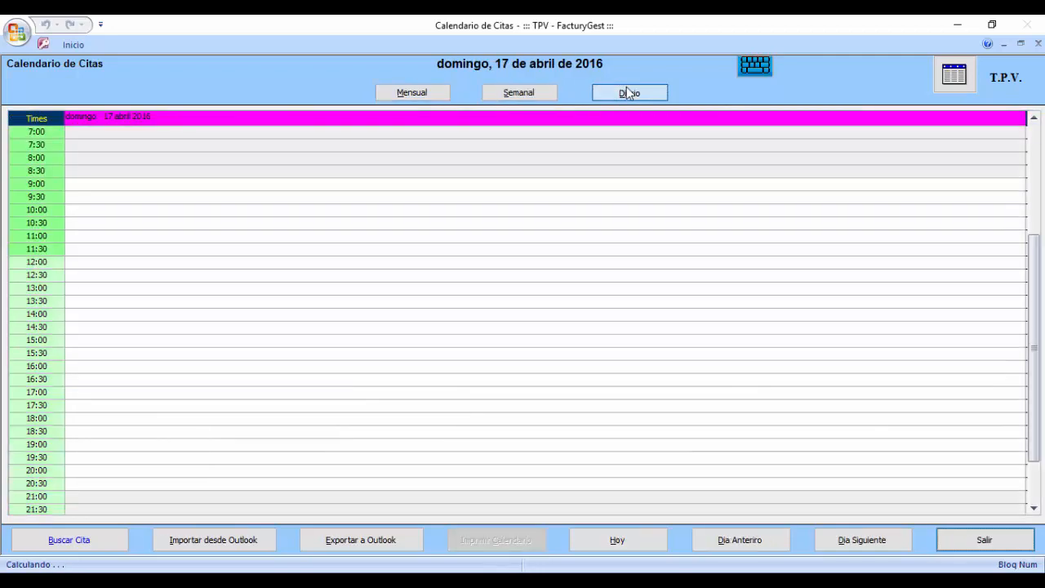
click(438, 96)
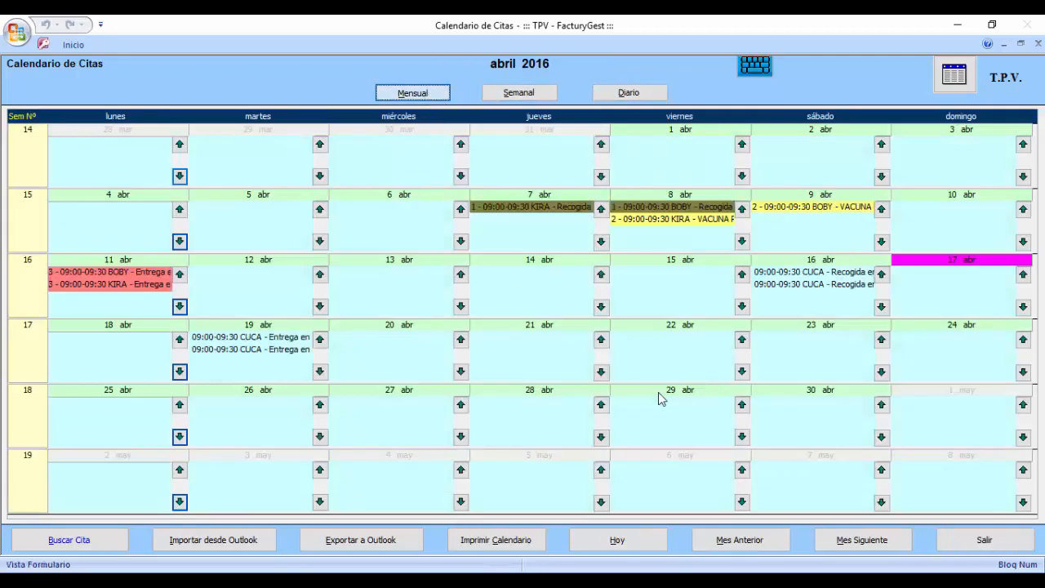
Start a new appointment for 22 April 2016 and leave it without saving.
double_click(670, 355)
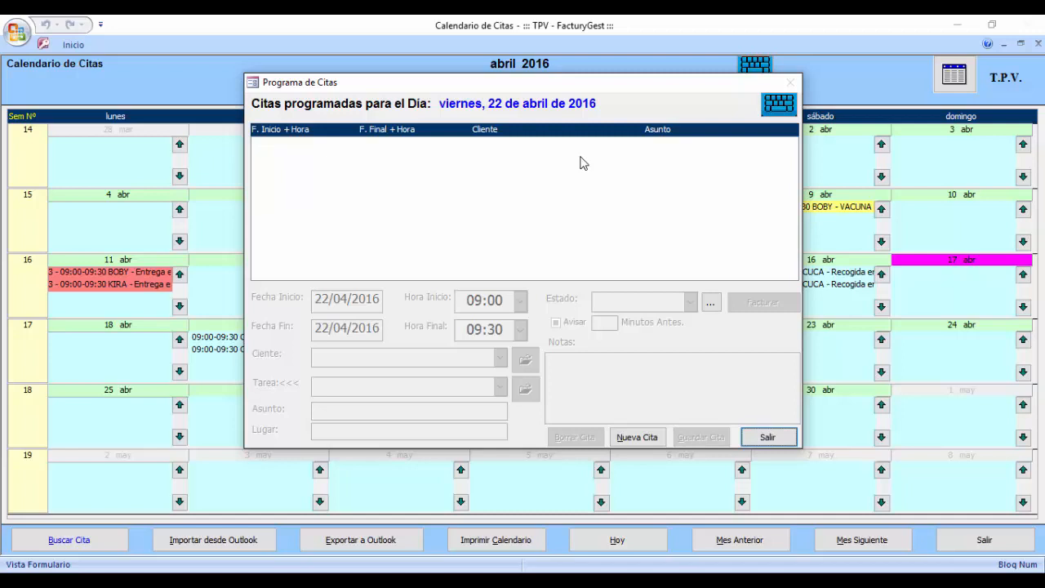
click(637, 437)
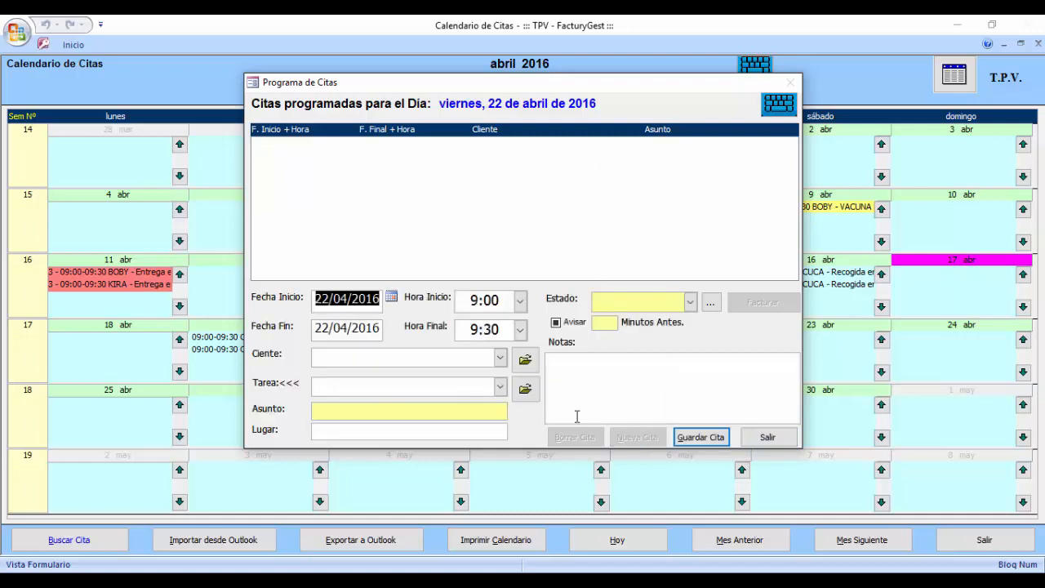
click(768, 437)
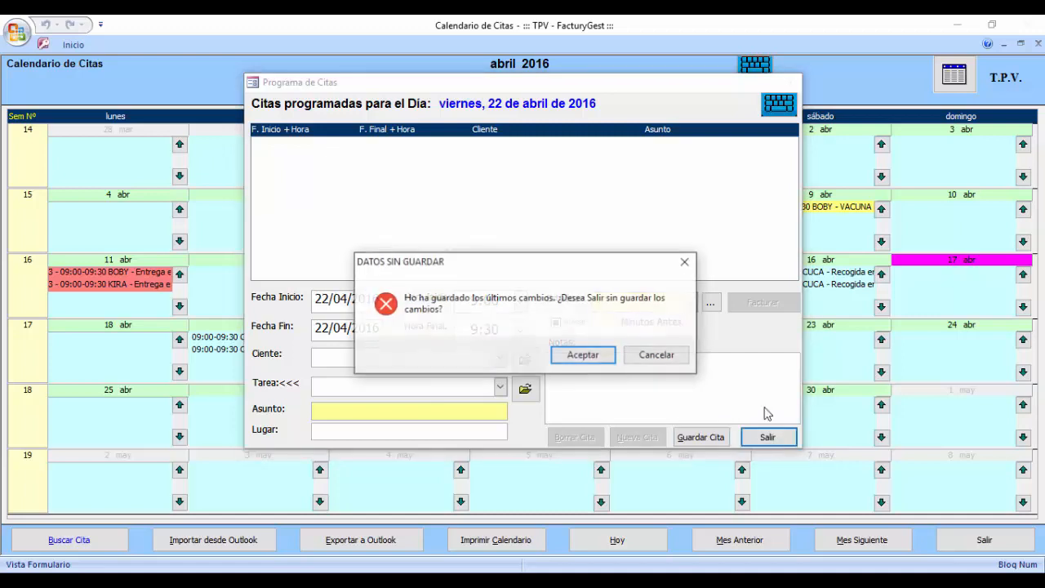
click(606, 357)
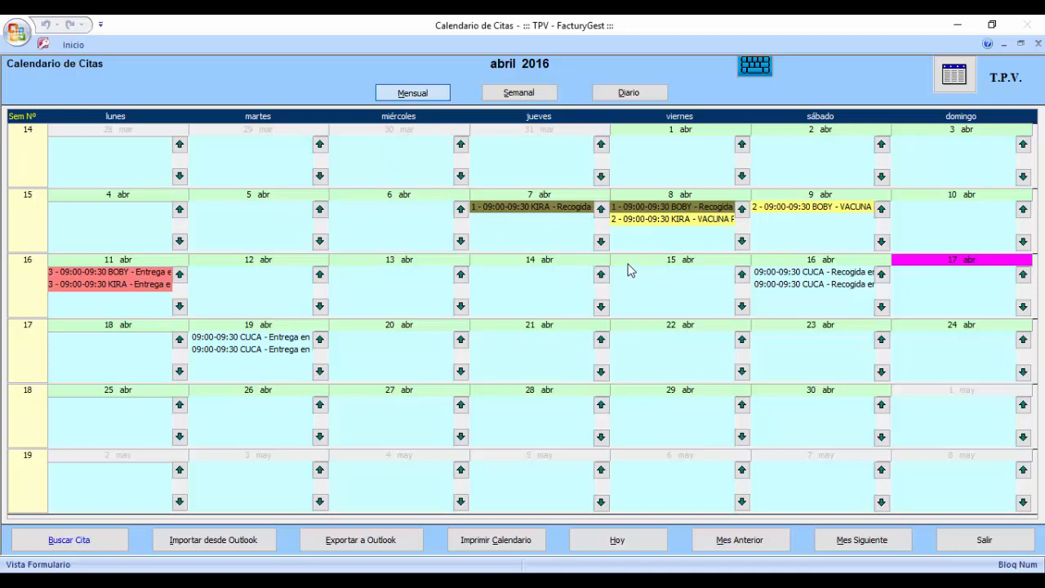
Review CUCA's first home delivery appointment on 19 April 2016, close it and exit the appointment calendar.
double_click(278, 346)
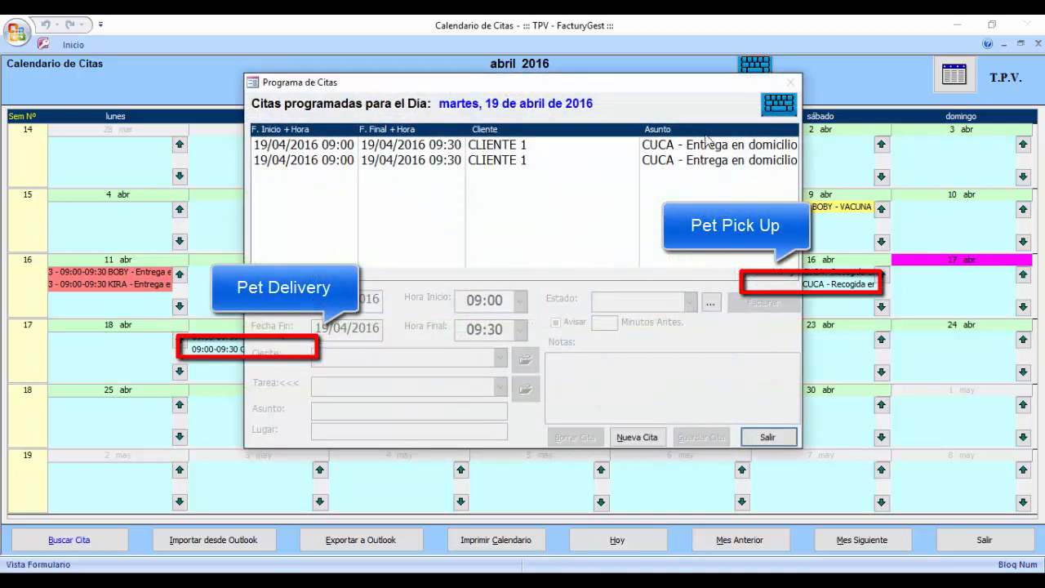
click(523, 147)
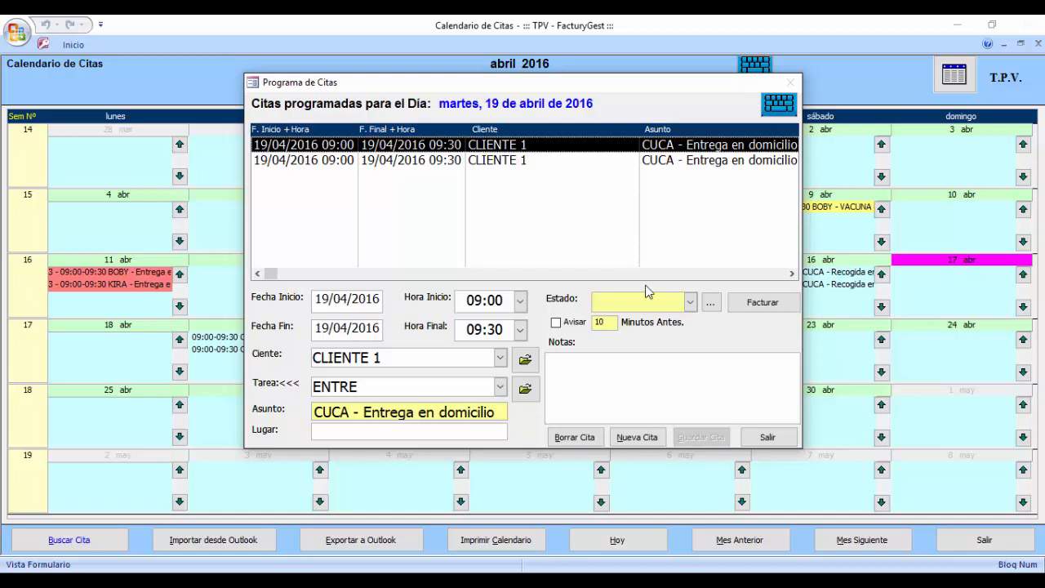
click(760, 436)
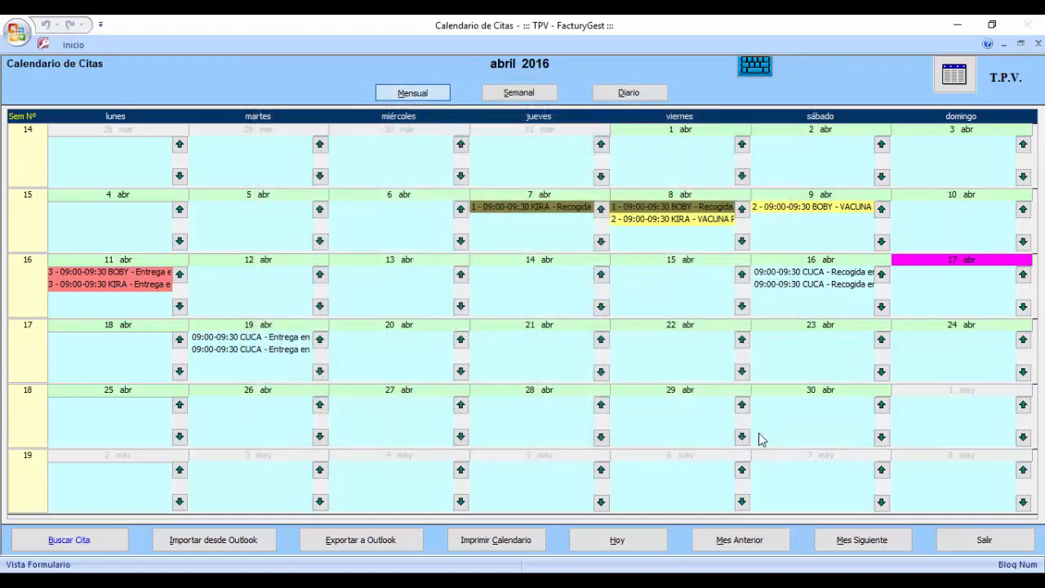
click(962, 538)
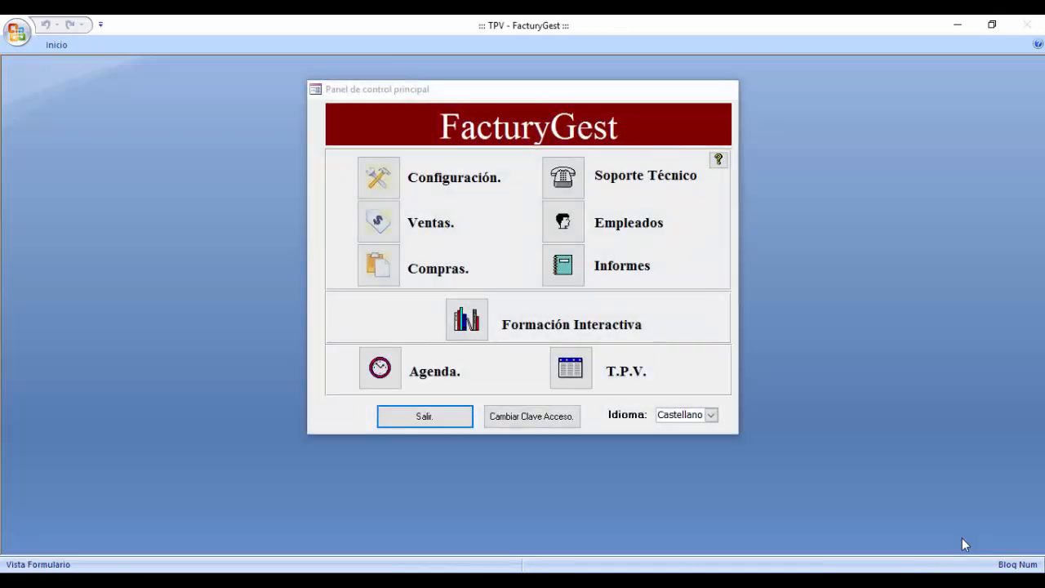